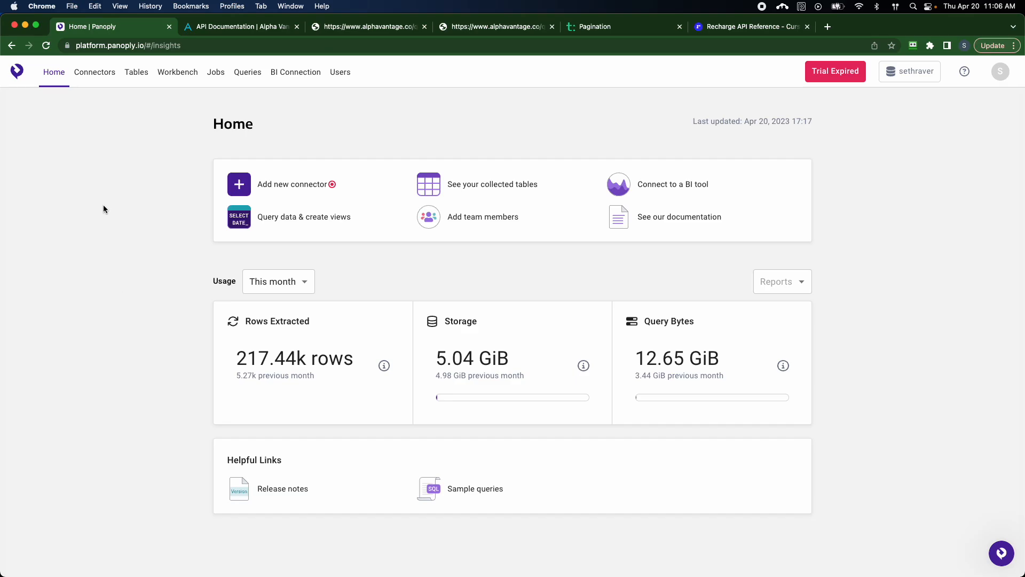
Add a Flex Connector via a 'flex' catalogue search, then view the Alpha Vantage API docs.
left_click(254, 188)
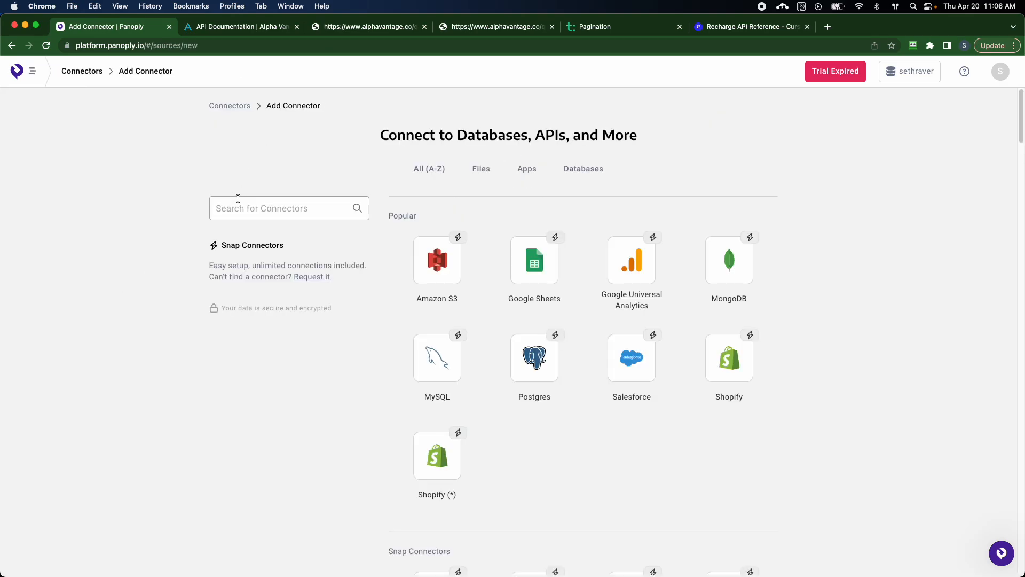
left_click(237, 203)
type("flex")
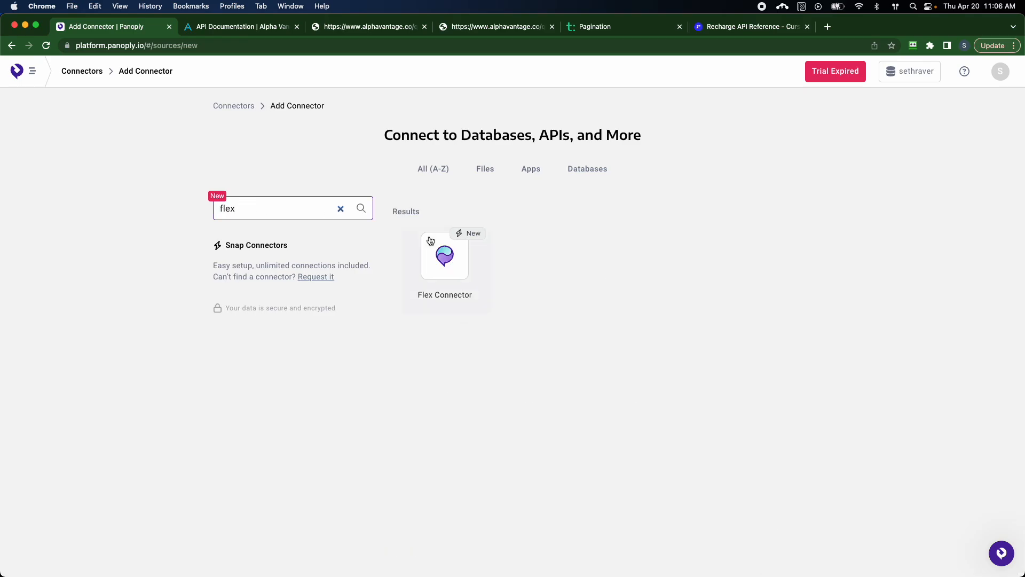
left_click(459, 264)
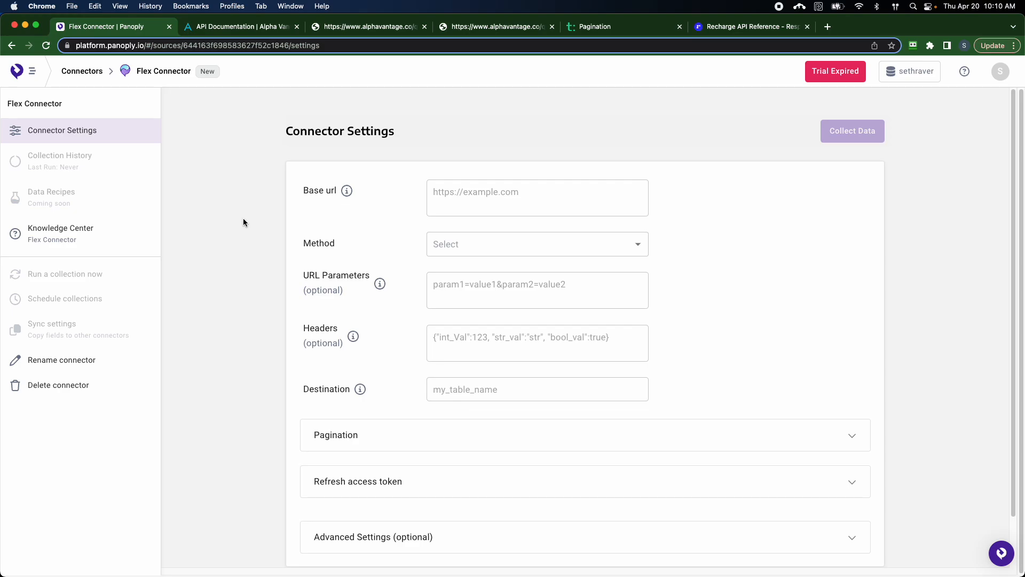
left_click(246, 30)
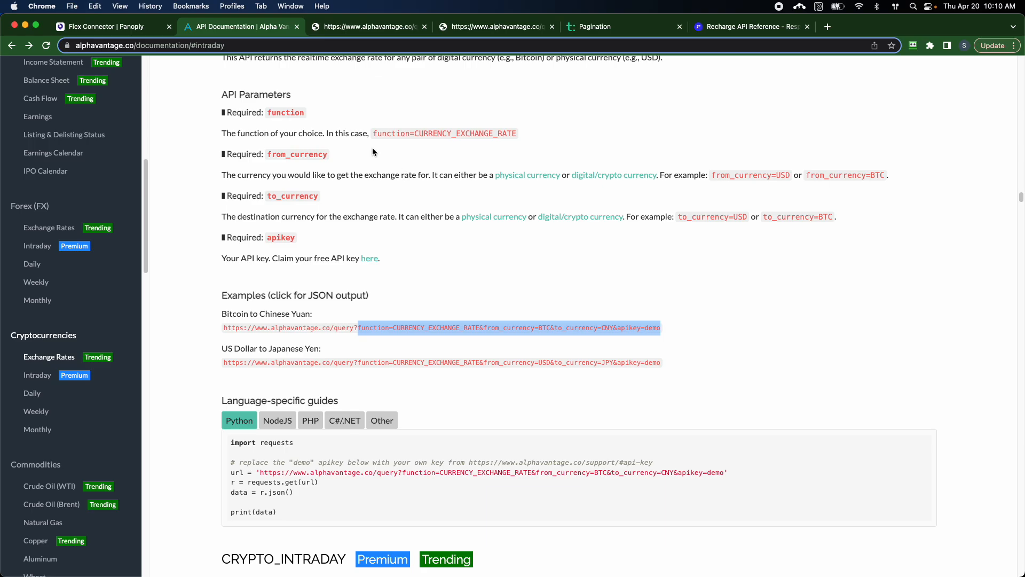
Open the Bitcoin-to-Chinese-Yuan example's JSON output, showing the rate 195934.84409800.
scroll(256, 209, "up", 2)
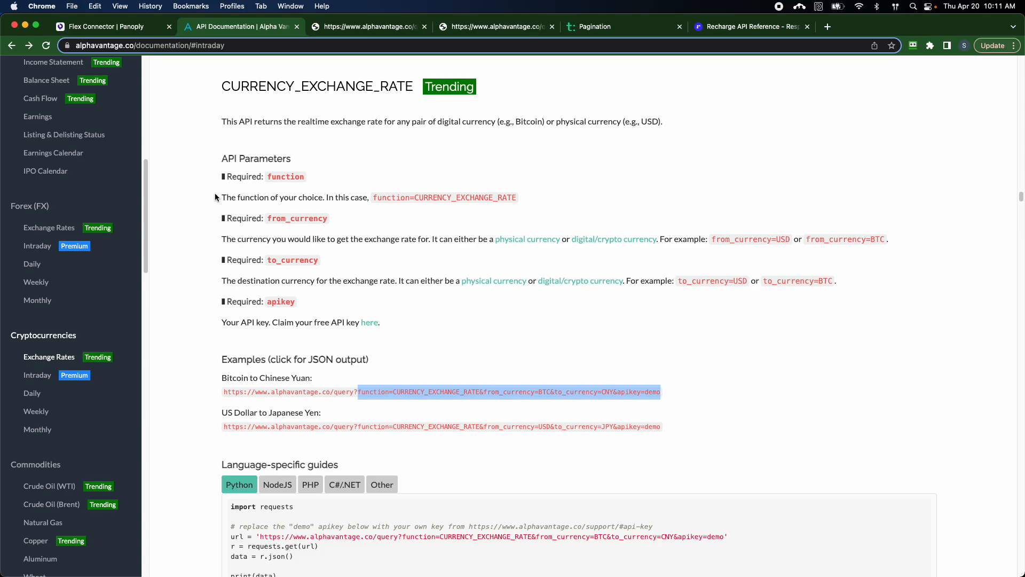
left_click(370, 396)
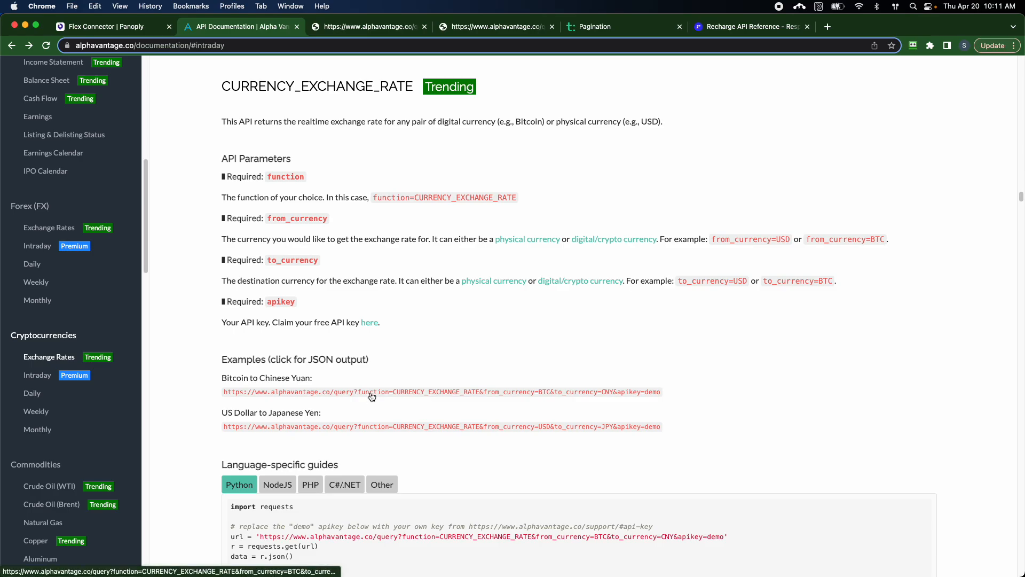
left_click(371, 394)
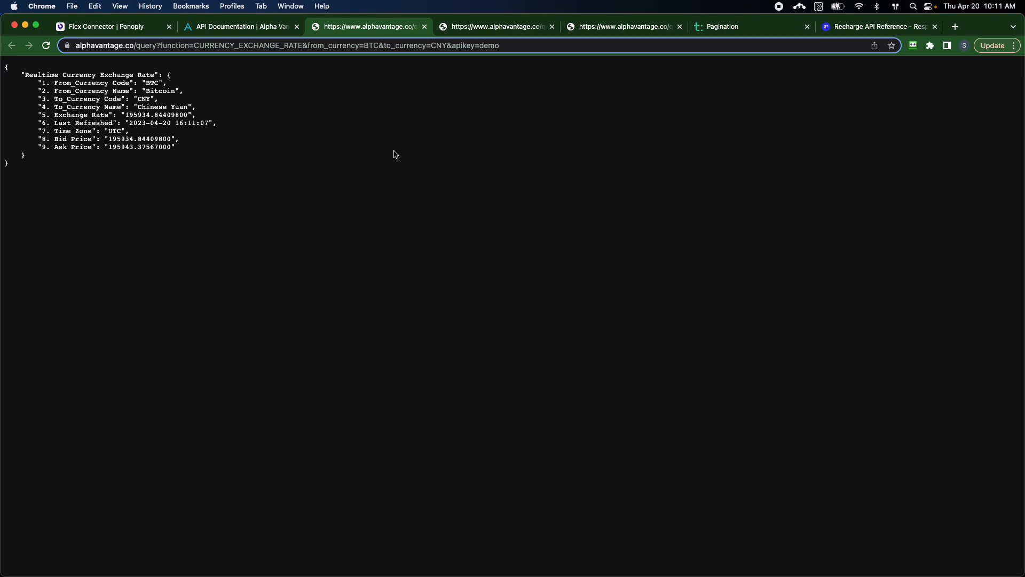
left_click(235, 27)
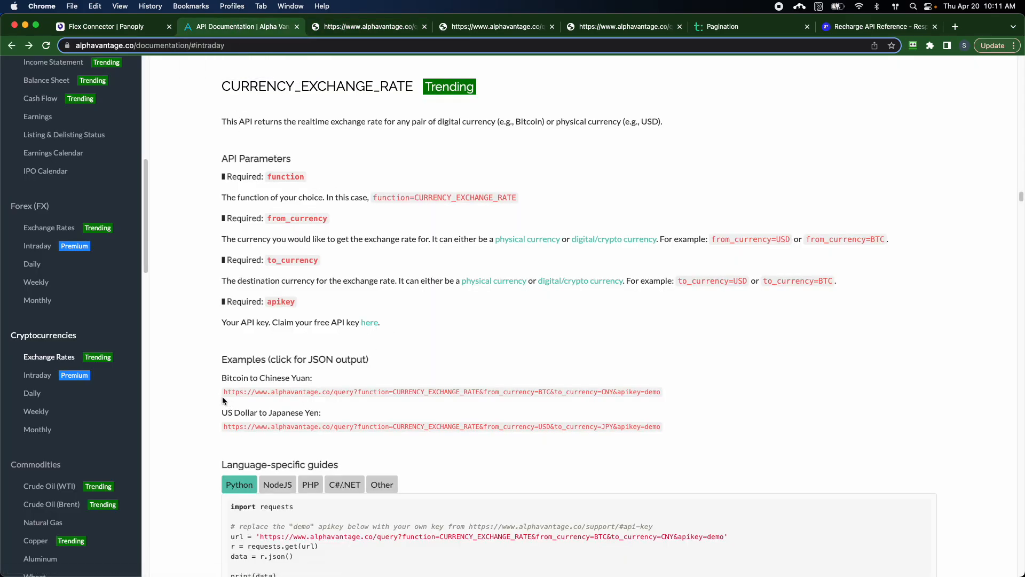
left_click_drag(224, 391, 662, 394)
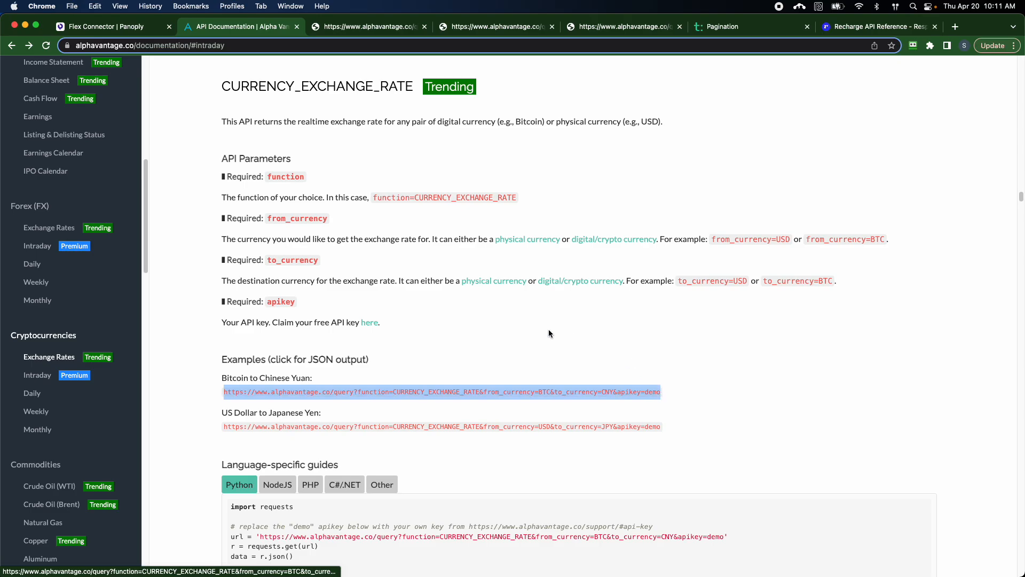
left_click(217, 393)
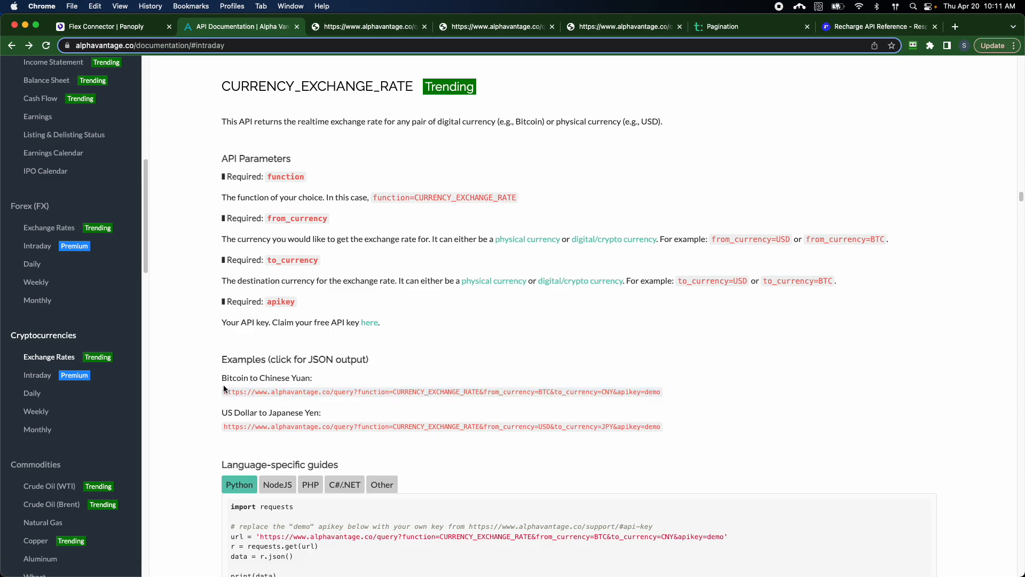
left_click(277, 393)
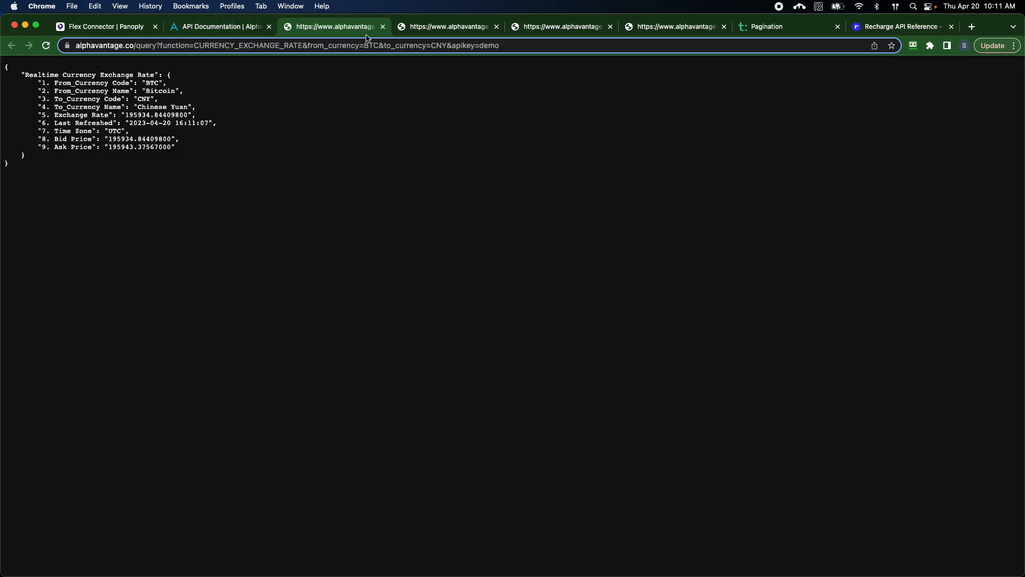
Close the JSON tab and review the example URL and the API Parameters description.
left_click(382, 27)
left_click_drag(220, 393, 354, 395)
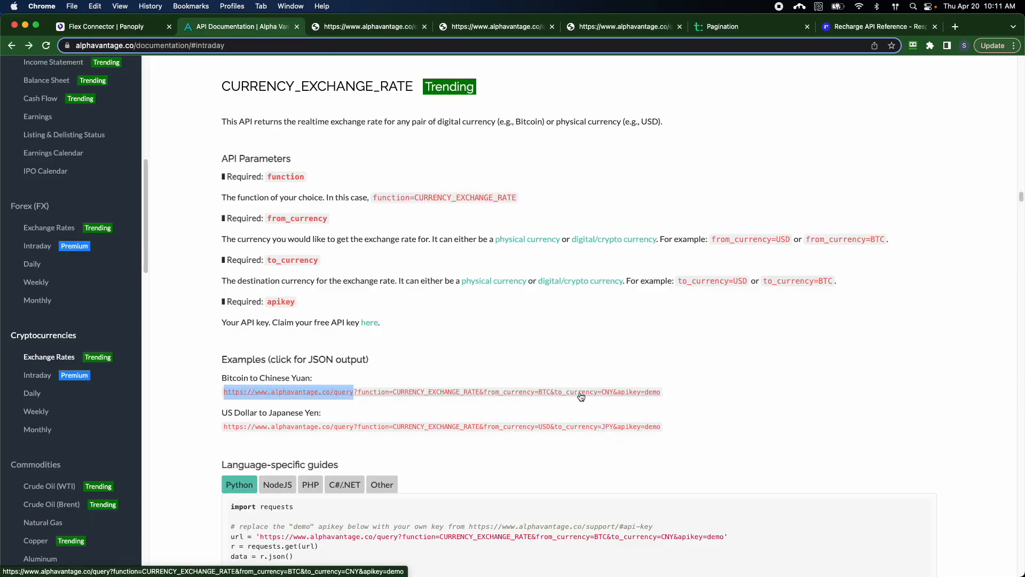
left_click_drag(667, 392, 356, 396)
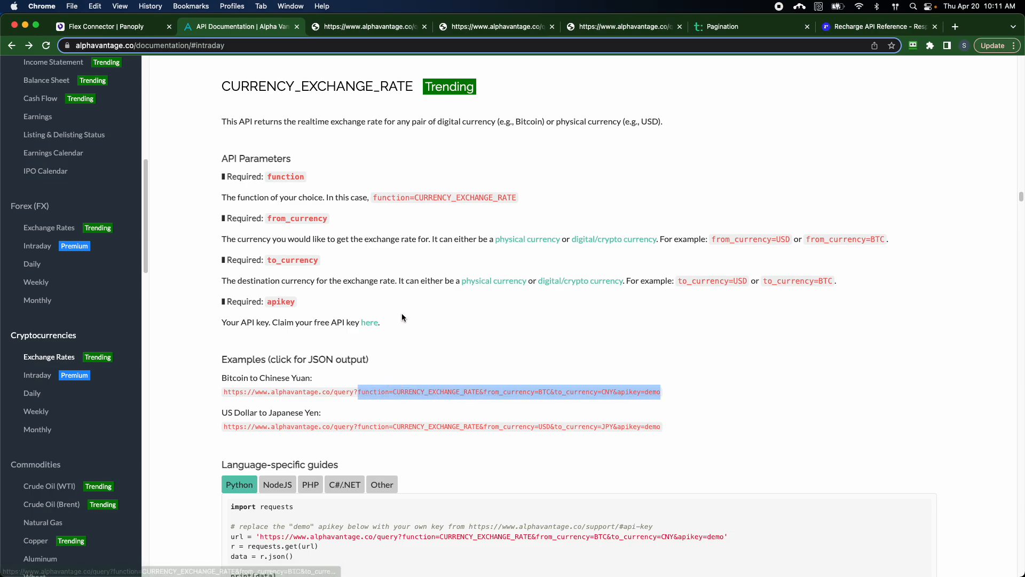
left_click_drag(405, 325, 196, 156)
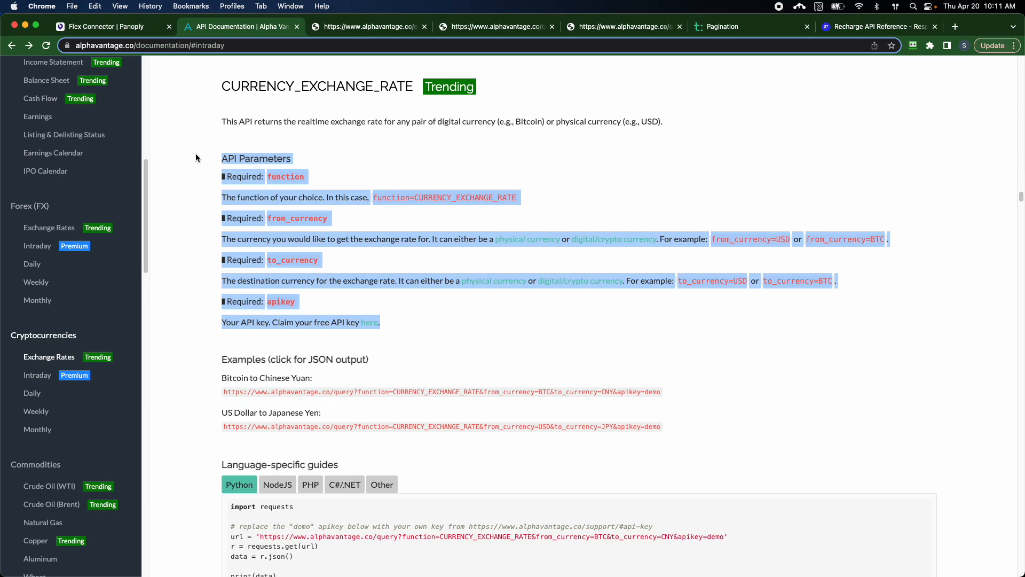
left_click(209, 213)
scroll(200, 332, "down", 3)
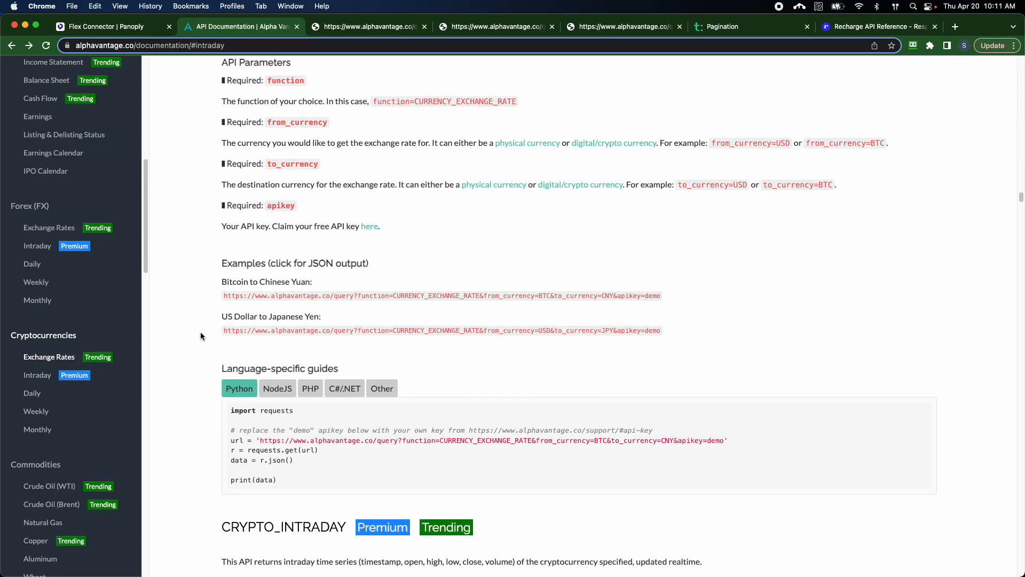
double_click(291, 452)
left_click_drag(206, 296, 350, 303)
key("super+c")
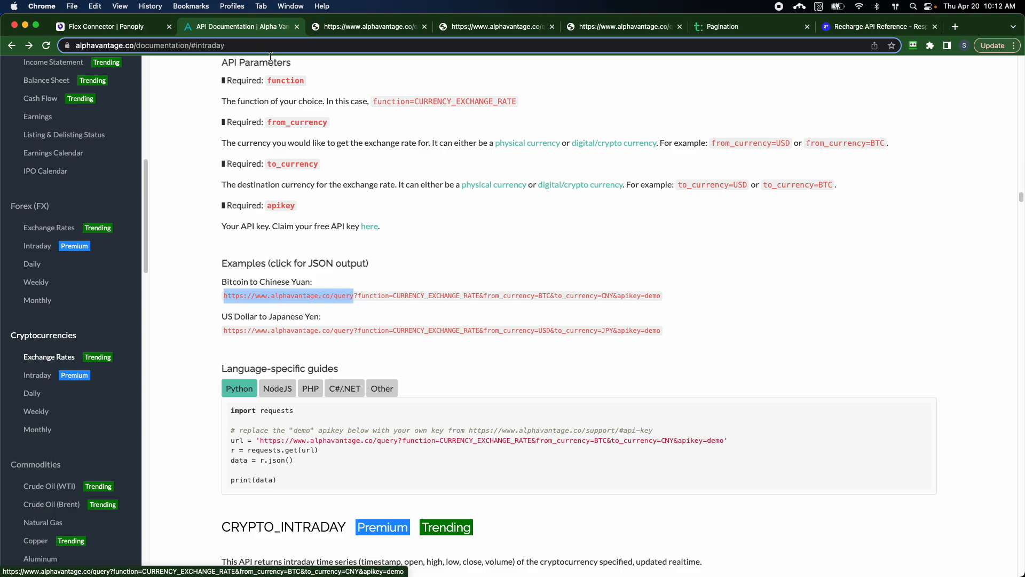
left_click(106, 26)
left_click(473, 193)
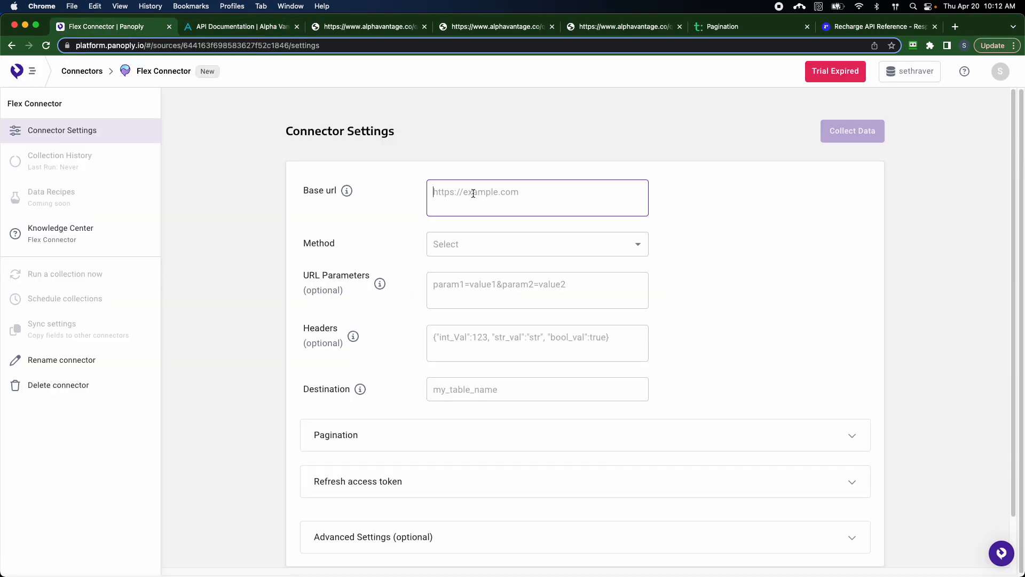
key("super+v")
left_click(504, 247)
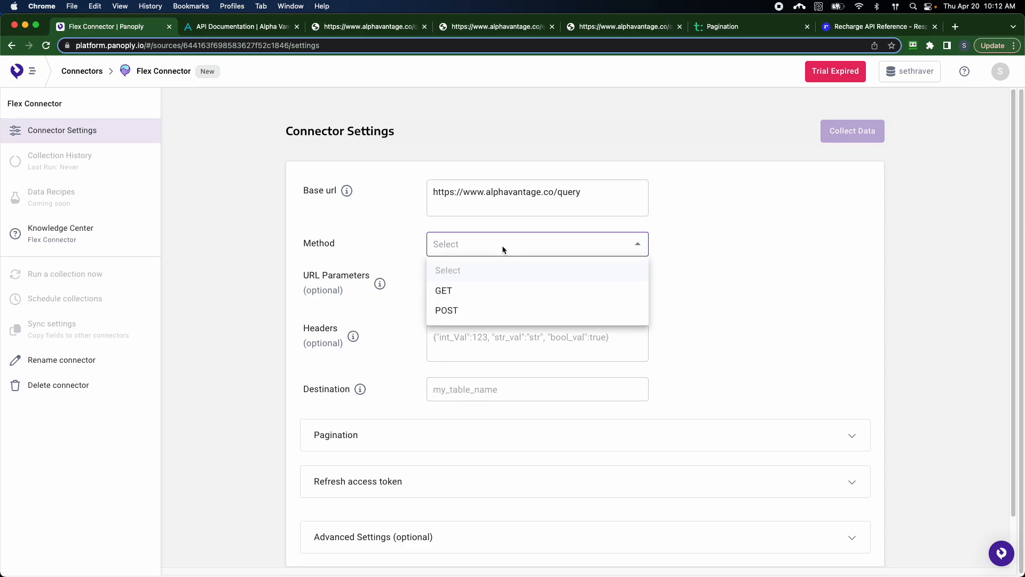
left_click(447, 292)
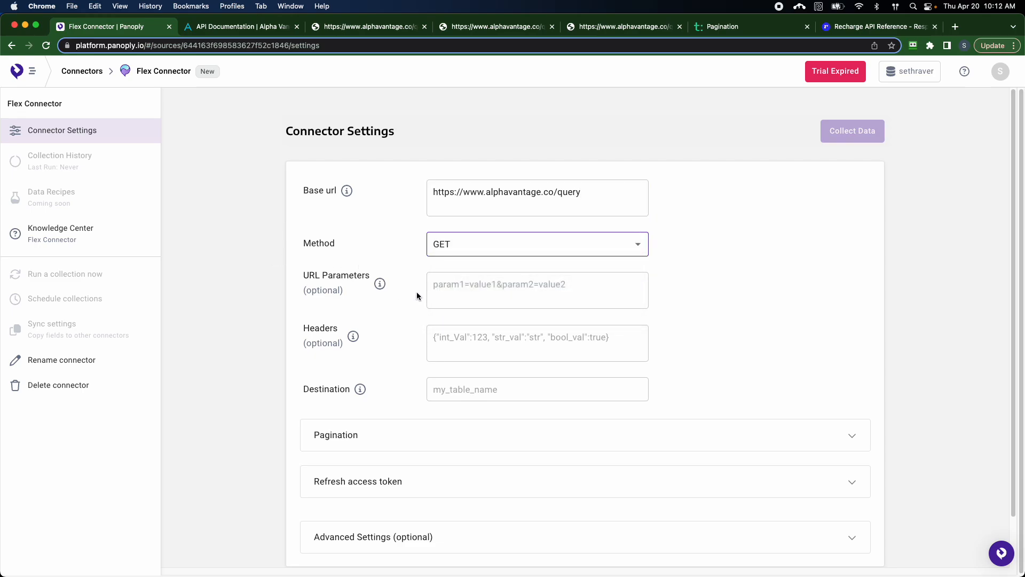
Copy the Bitcoin example's query string from the docs and return to Panoply.
left_click(216, 27)
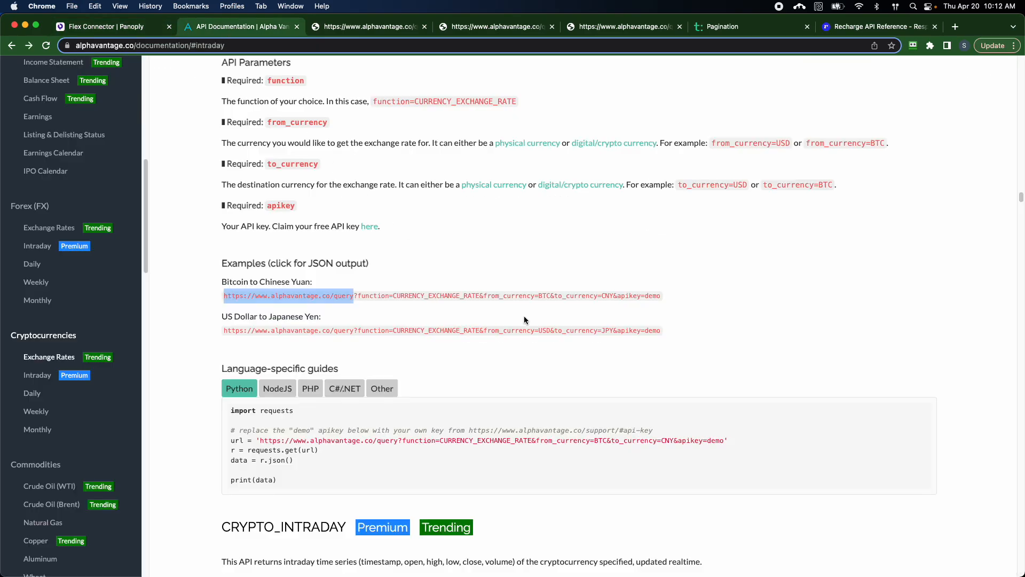
left_click_drag(664, 296, 358, 295)
key("super+c")
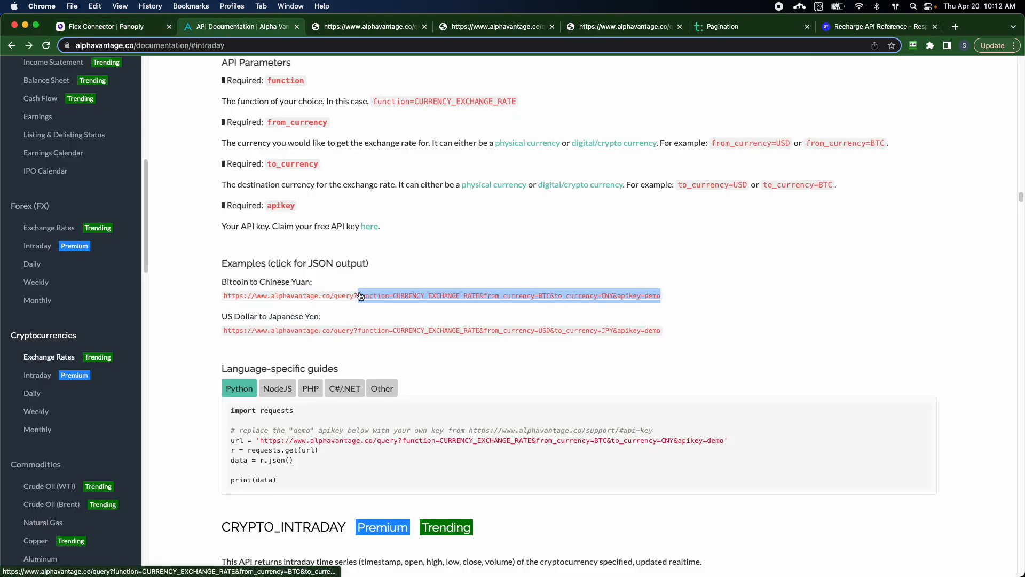
left_click(155, 24)
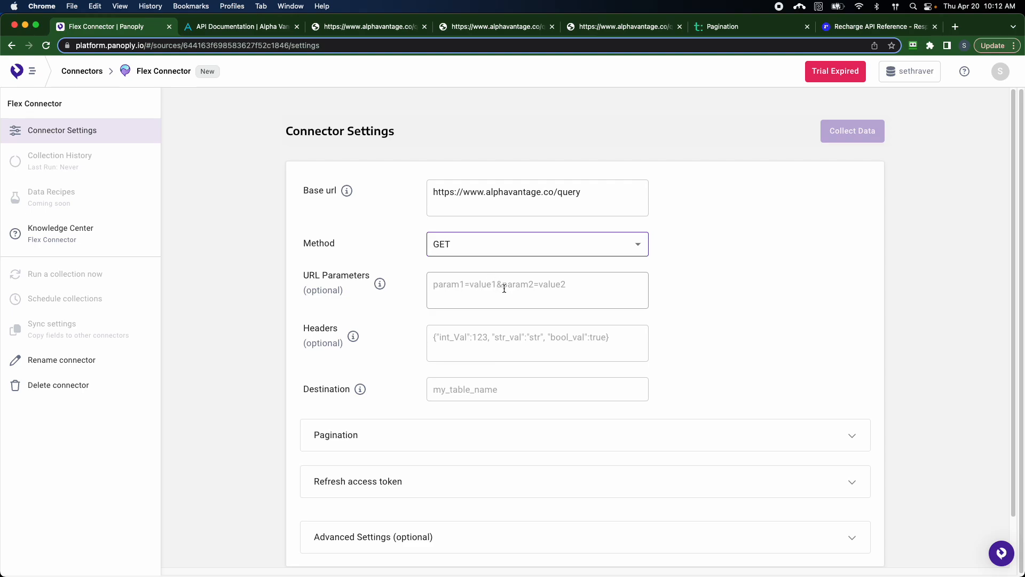
Paste the example query string into URL Parameters and replace the demo apikey with your own key.
left_click(468, 287)
key("super+v")
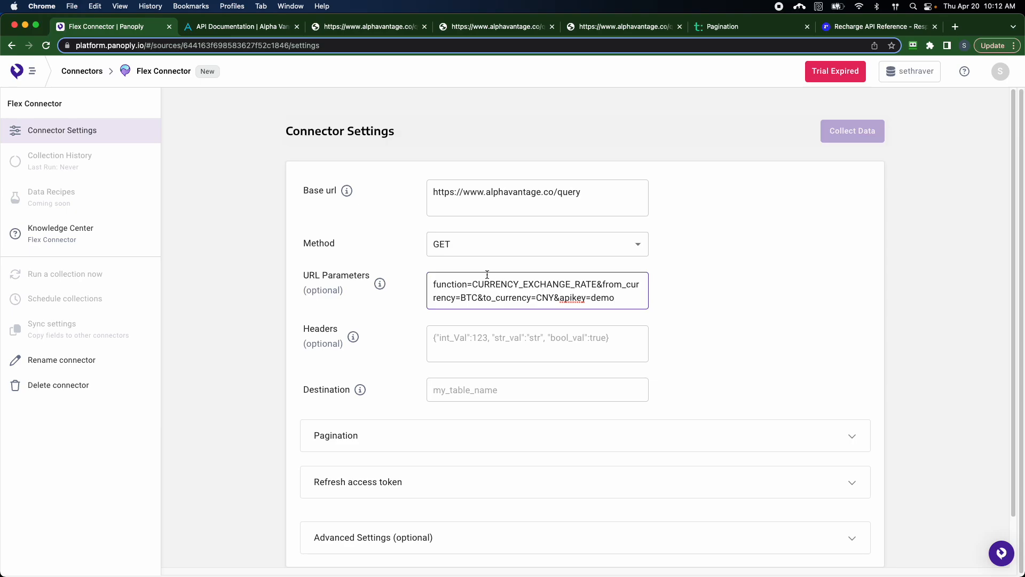
double_click(563, 298)
double_click(606, 298)
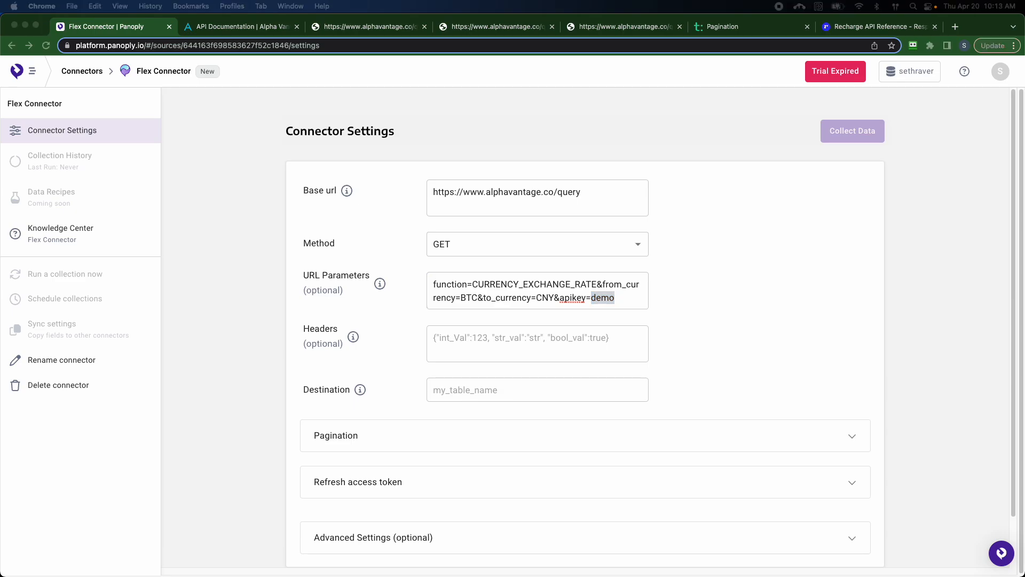
double_click(603, 297)
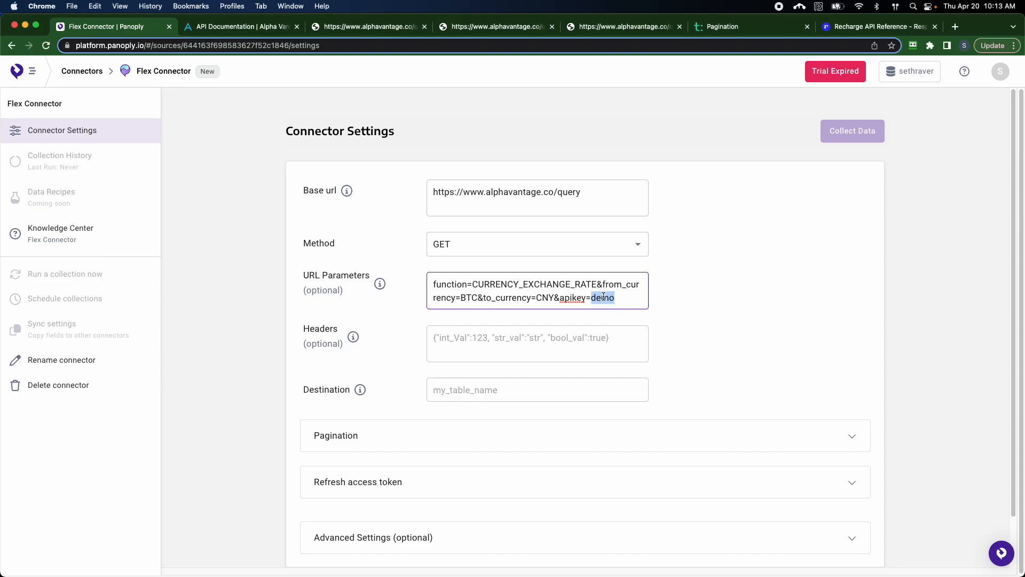
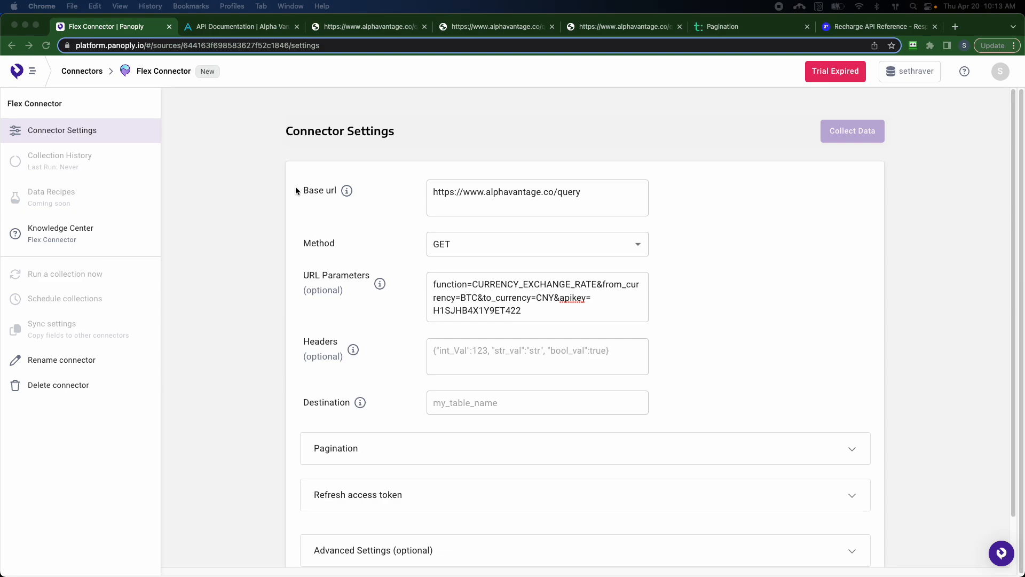
Enter currency_exchange_rate as the Destination table and save the changes.
left_click(467, 407)
type("cur")
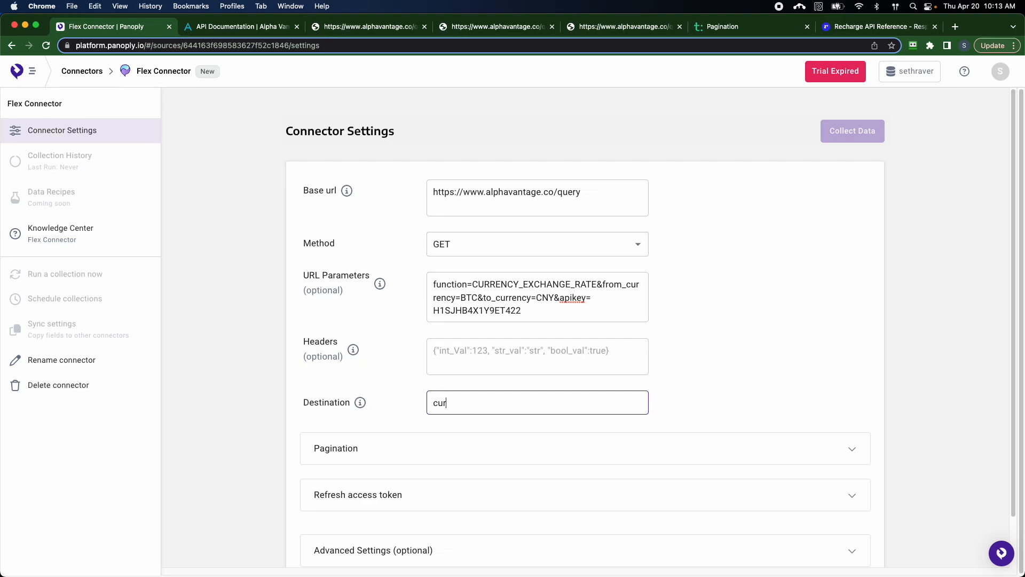
type("rency_ex")
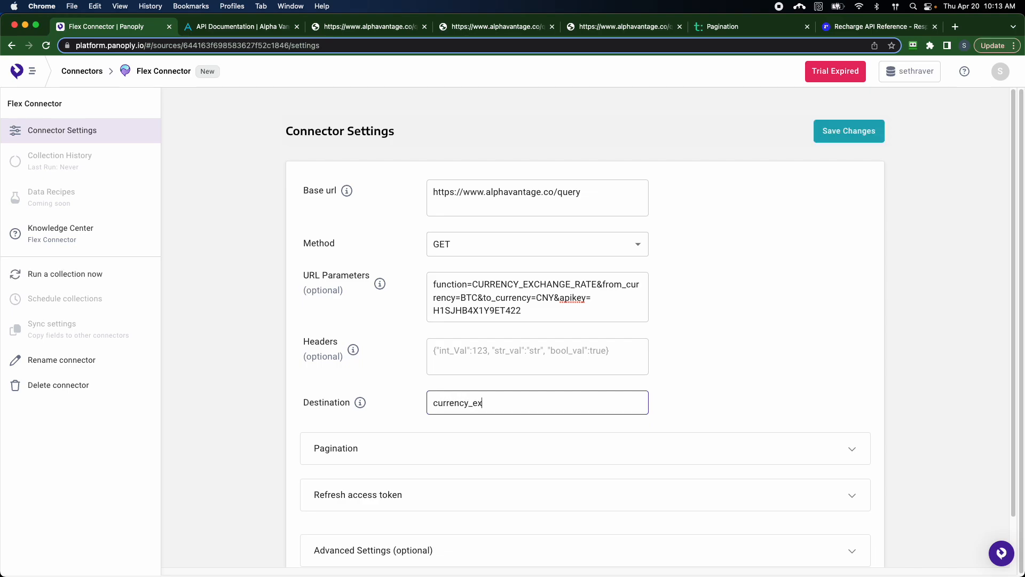
type("change_rate")
left_click(847, 131)
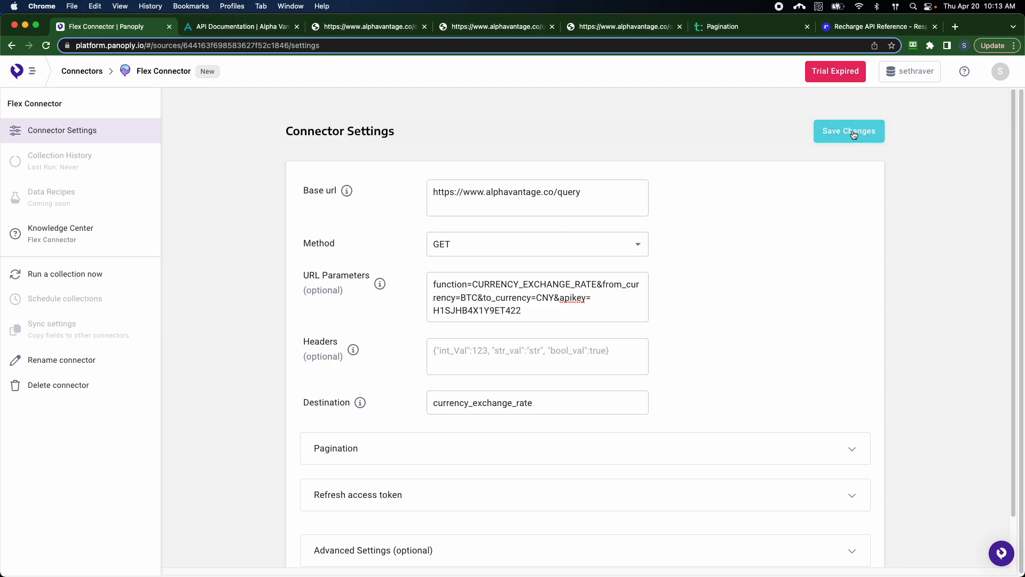
scroll(217, 316, "down", 2)
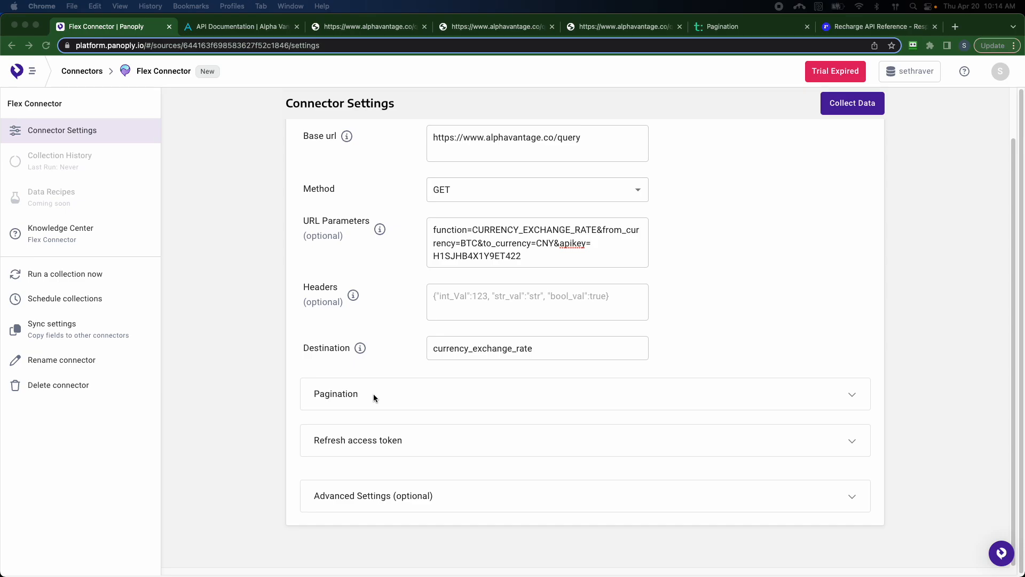
Enable pagination with Static (integer to be incremented) next-page values, then view Teachable's pagination docs.
left_click(372, 396)
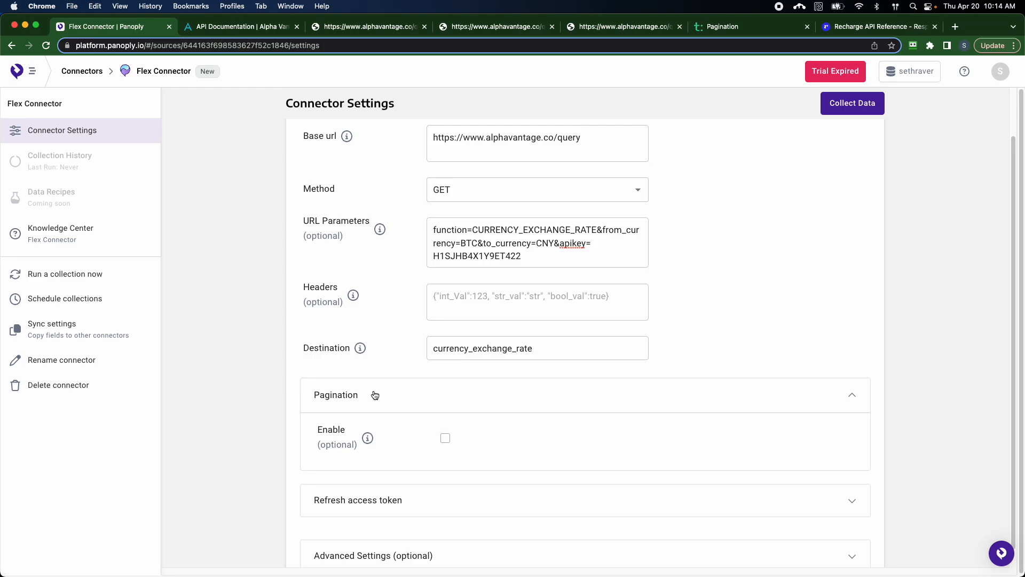
left_click(445, 438)
scroll(488, 439, "down", 2)
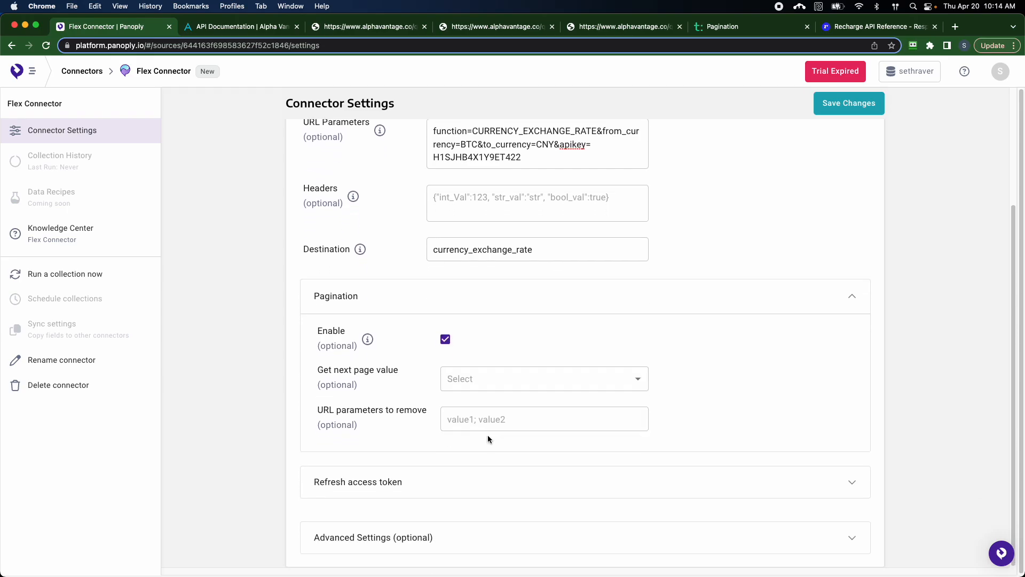
left_click(496, 380)
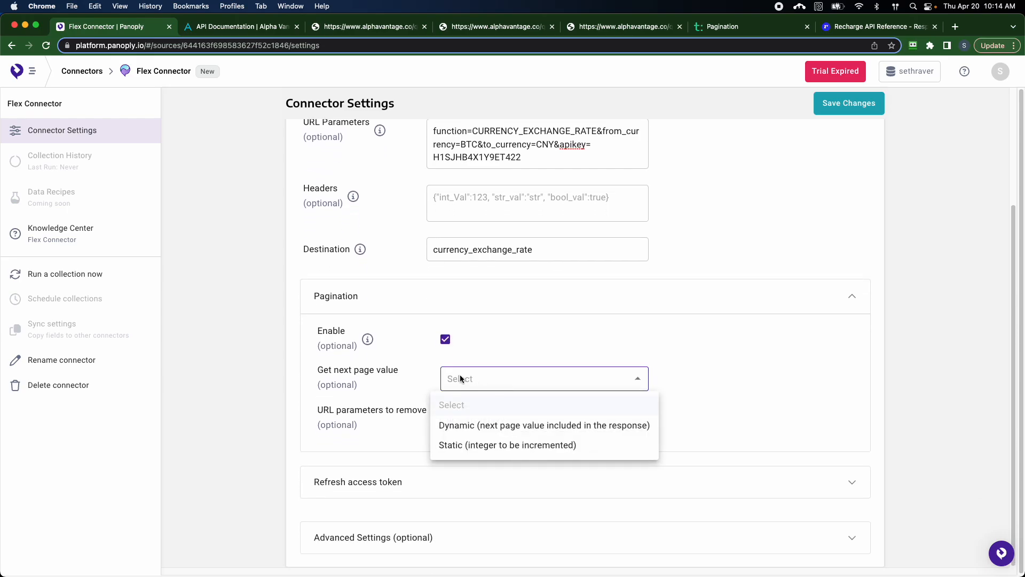
left_click(458, 446)
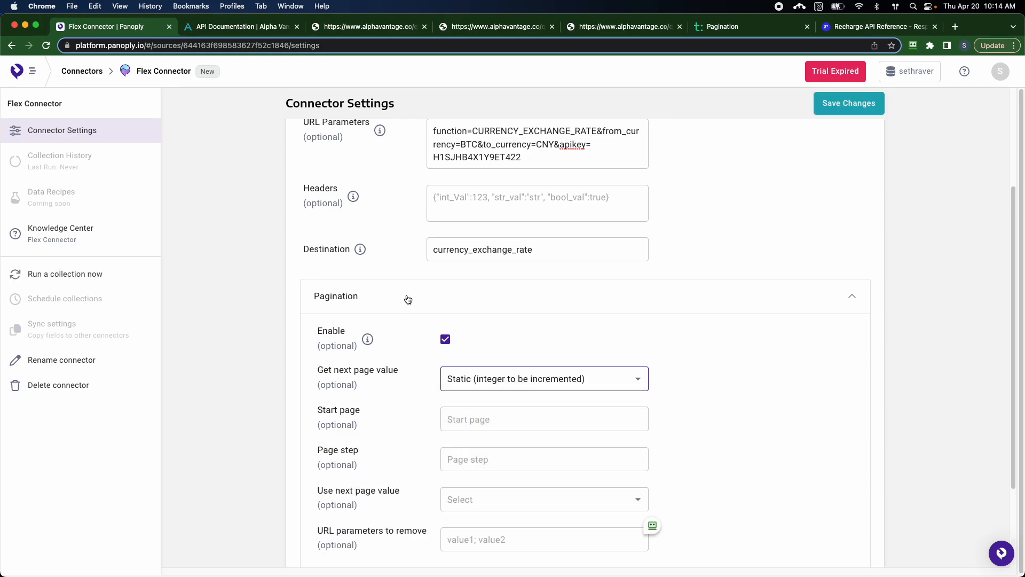
left_click(726, 27)
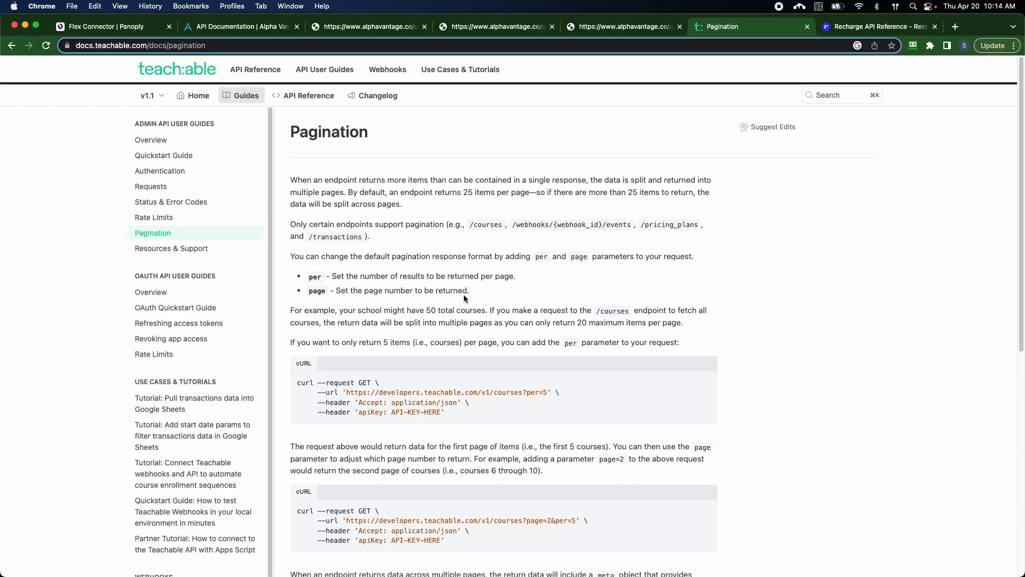
left_click_drag(470, 293, 308, 288)
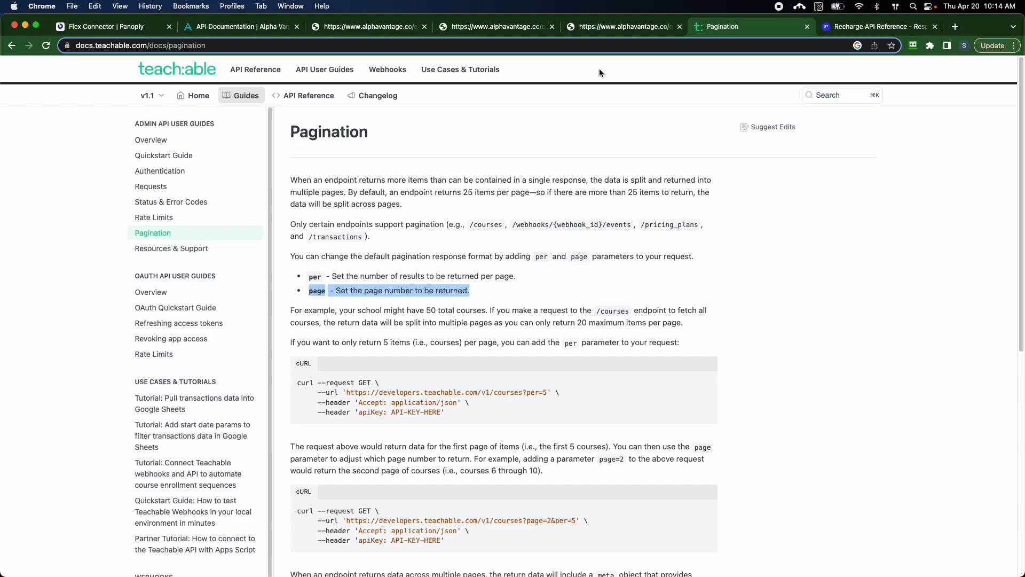
Back in the Flex Connector settings, set the pagination Start page to 1.
left_click(260, 31)
left_click(166, 32)
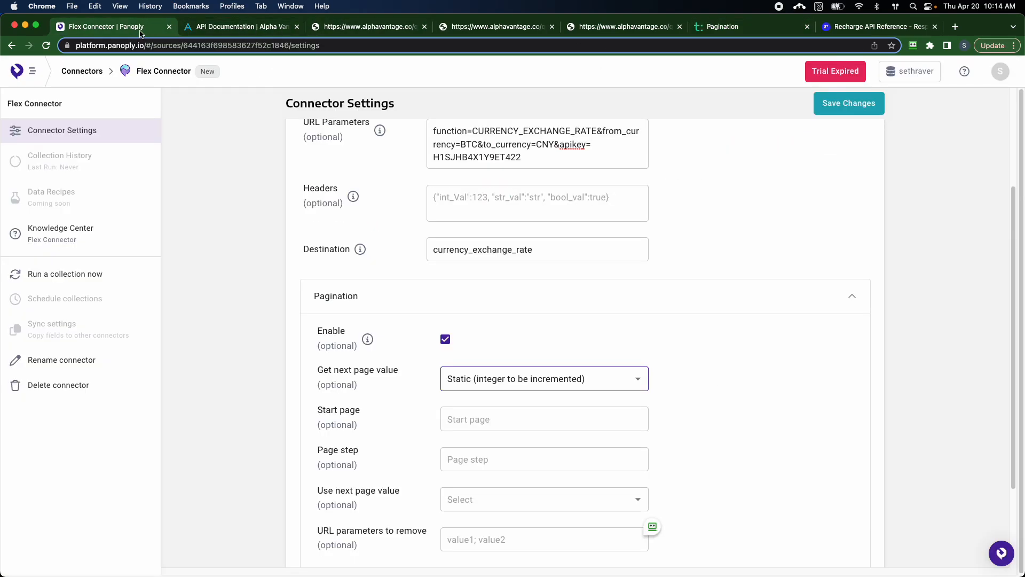
scroll(512, 396, "down", 3)
left_click(490, 302)
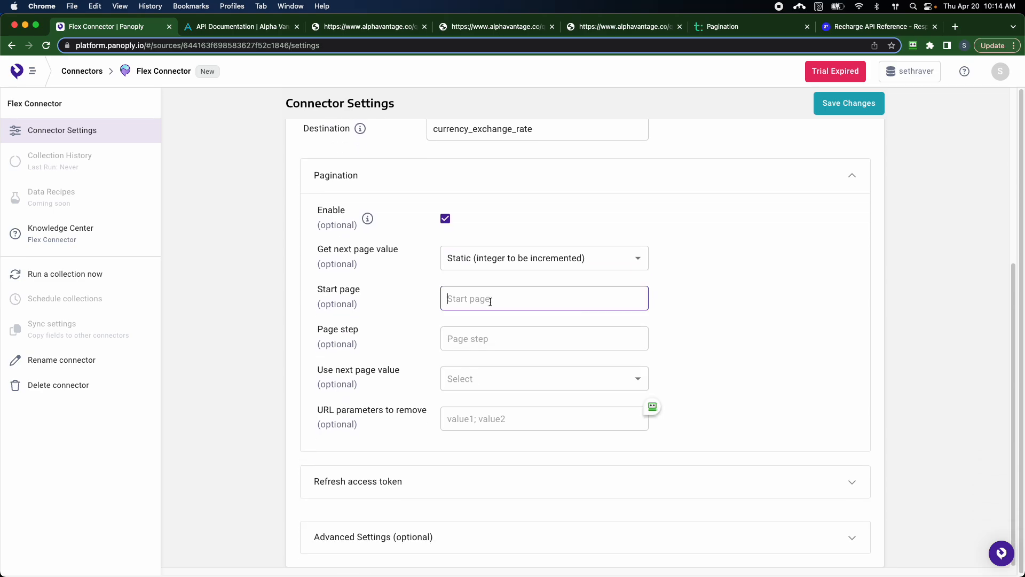
type("1")
Send the page number as URL parameter 'page' with a Page step of 1.
left_click(465, 383)
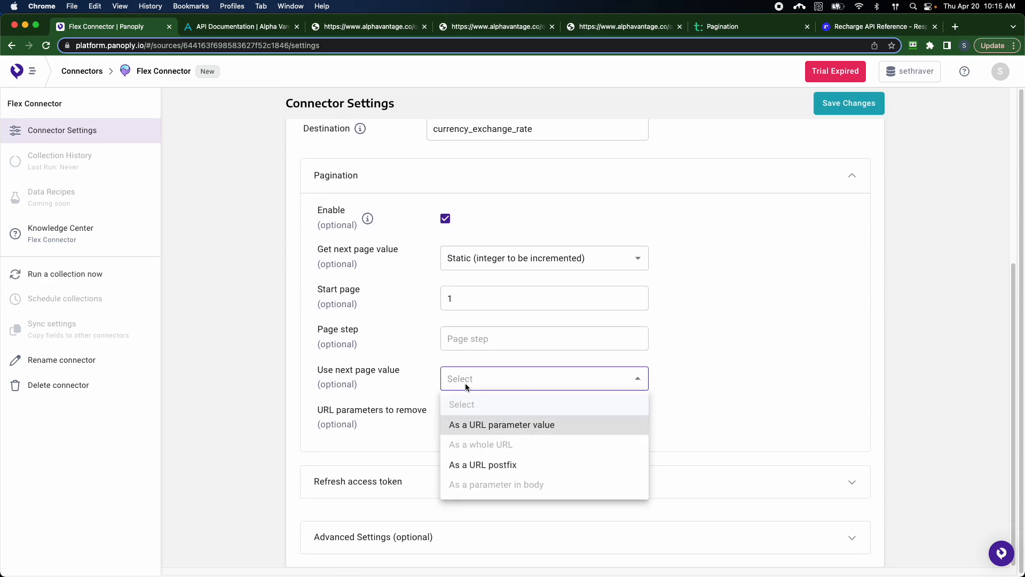
left_click(474, 422)
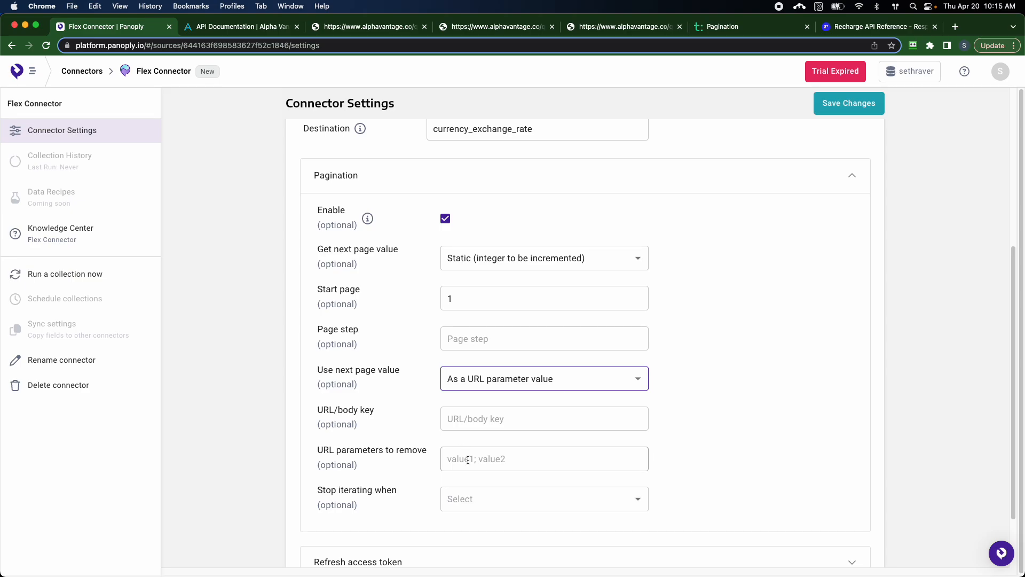
left_click(473, 421)
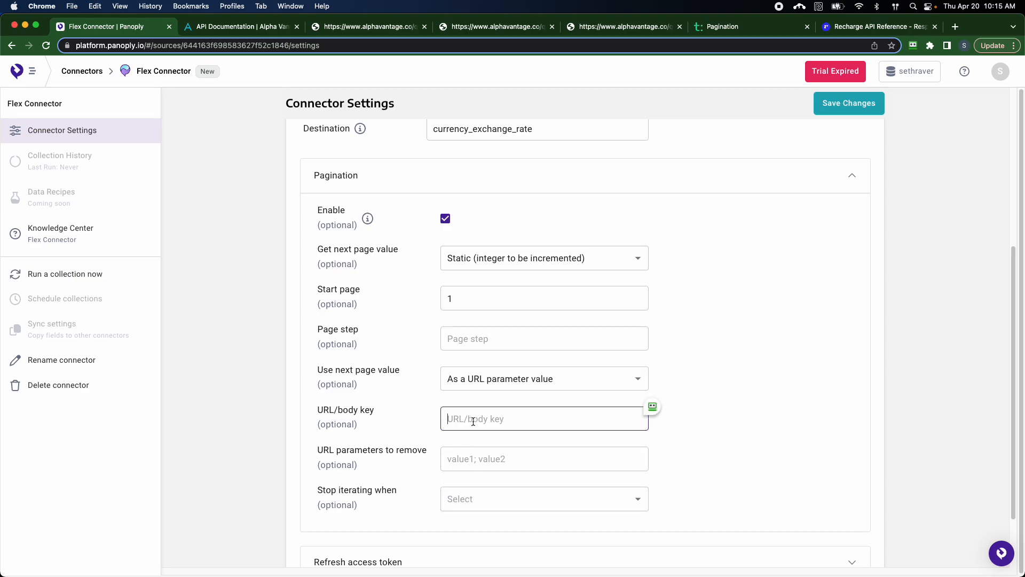
type("page")
left_click(465, 332)
type("1")
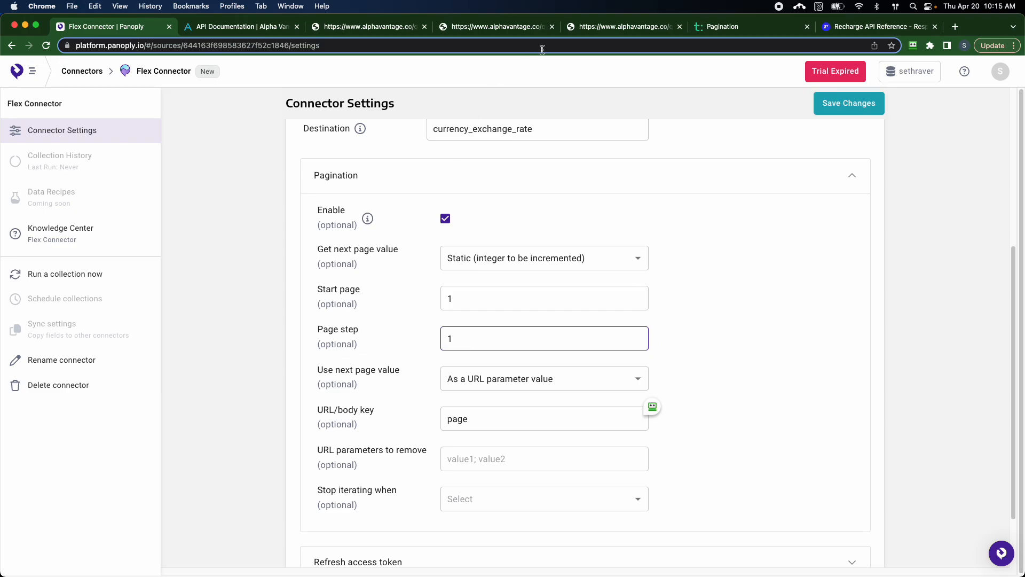
left_click(875, 26)
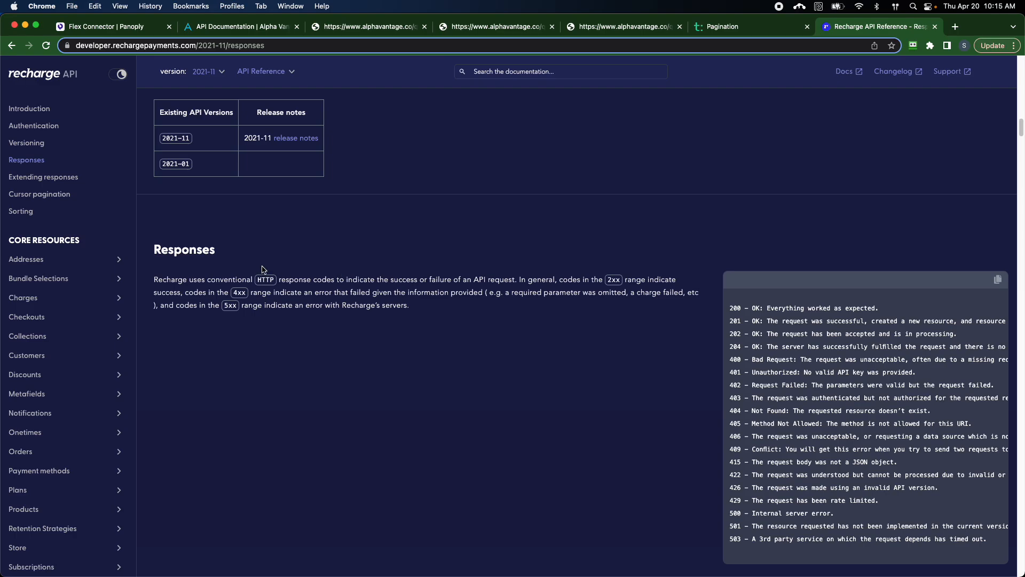
scroll(264, 275, "down", 10)
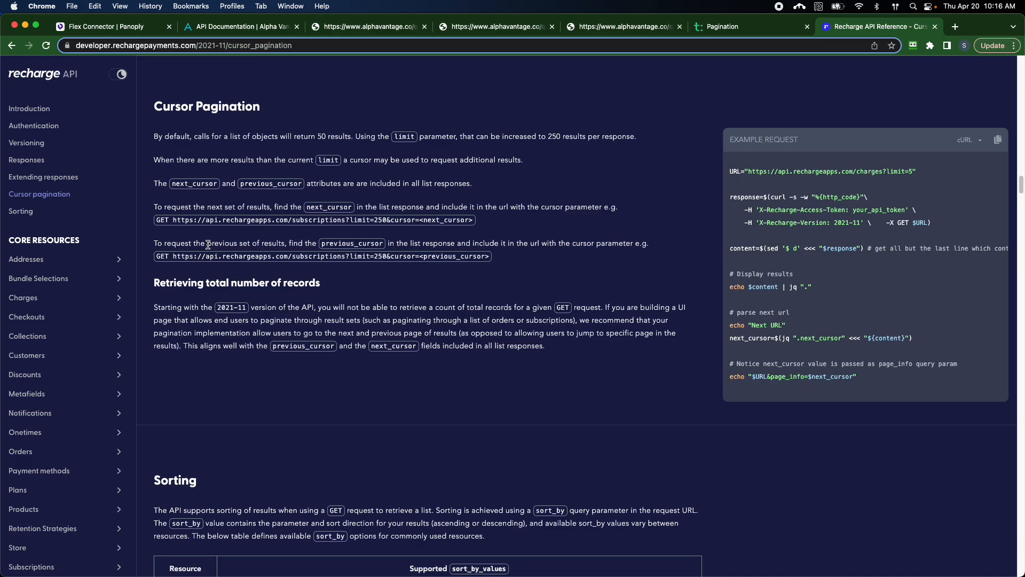
scroll(208, 244, "down", 5)
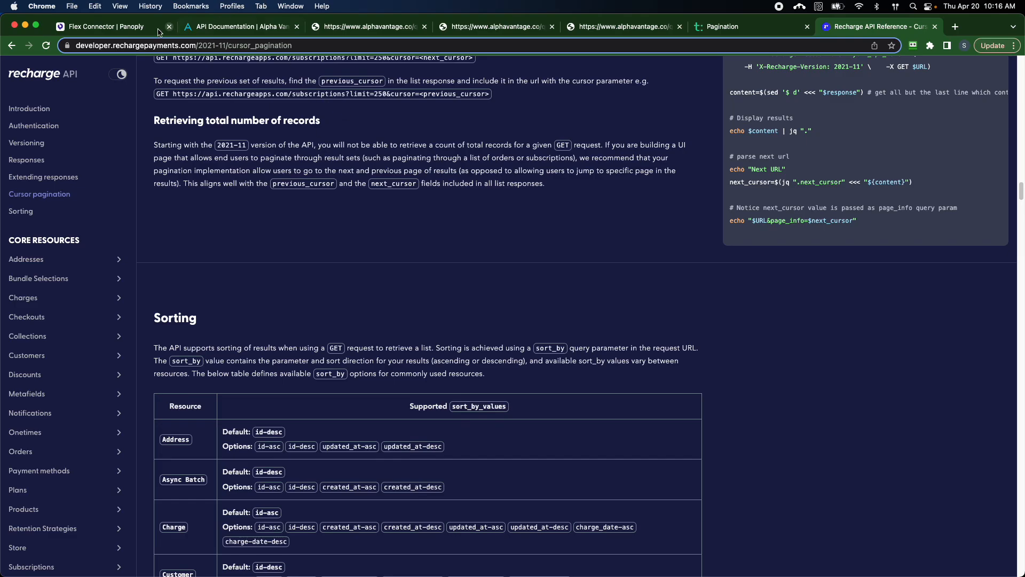
left_click(112, 29)
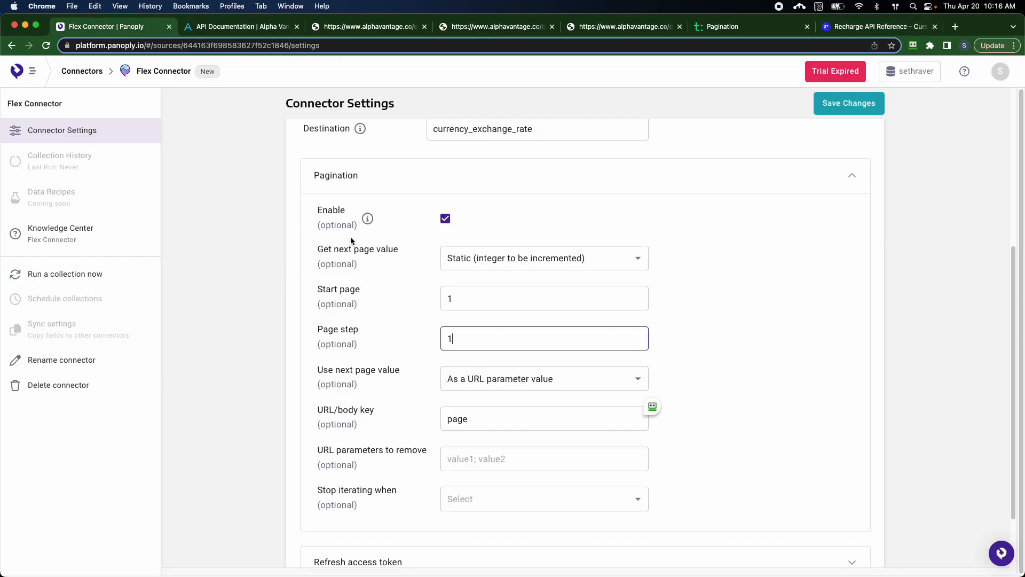
Untick pagination Enable, collapse Pagination, and expand the Refresh access token section.
left_click(445, 219)
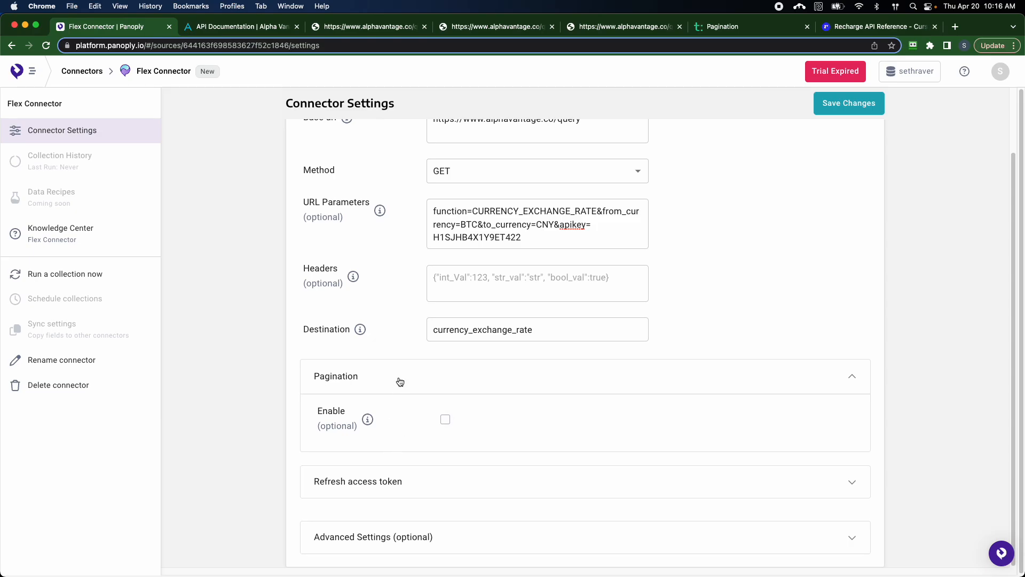
left_click(400, 381)
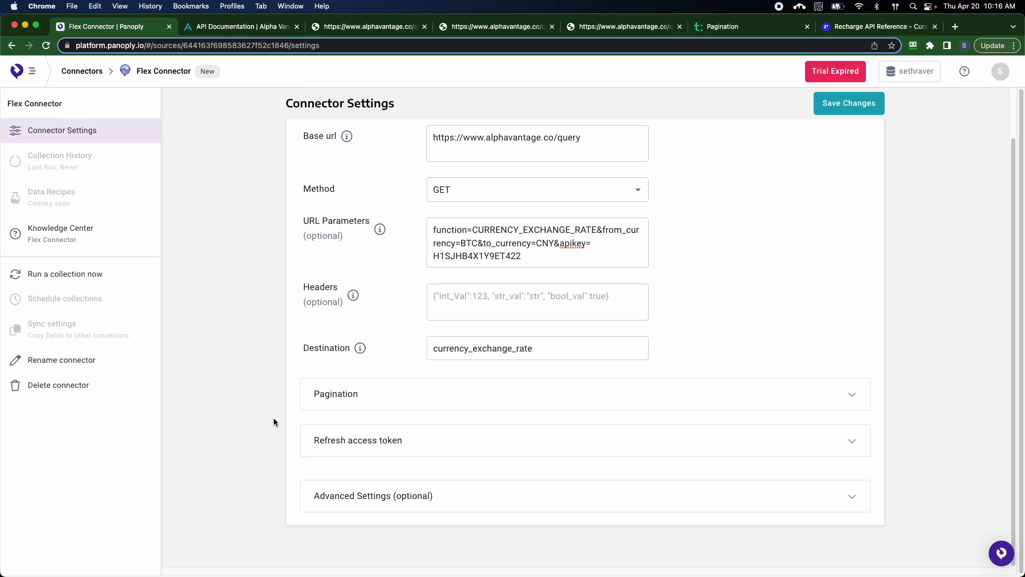
left_click(408, 447)
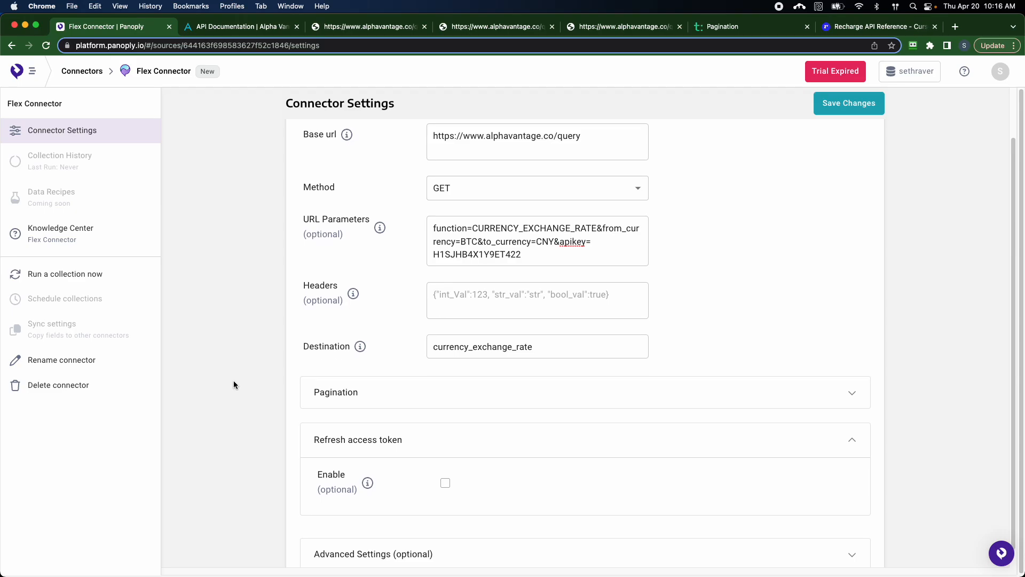
Tick and then untick Refresh access token Enable, leaving it off, and collapse that section.
scroll(233, 380, "down", 1)
left_click(446, 466)
scroll(320, 406, "down", 6)
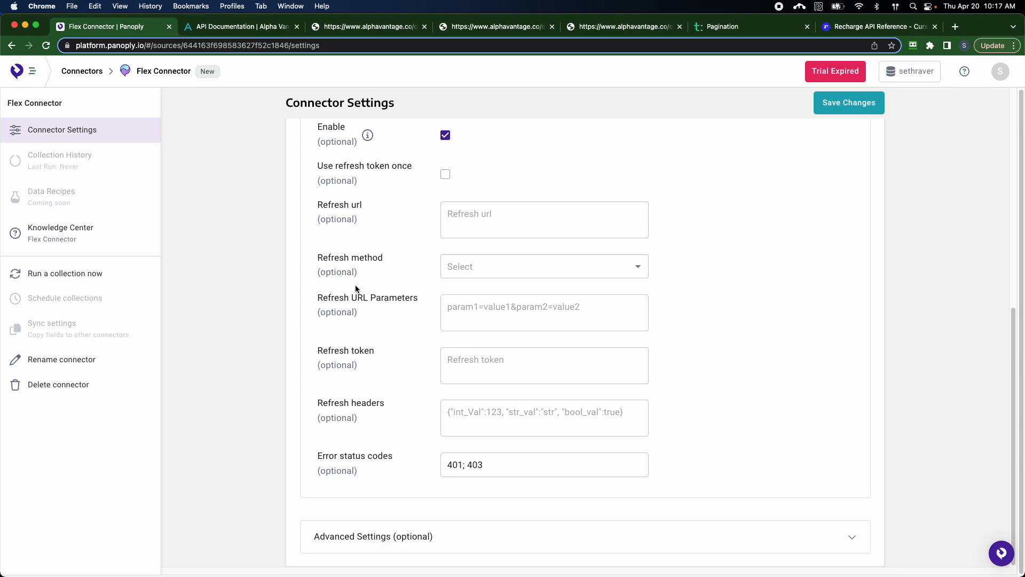
scroll(422, 183, "up", 1)
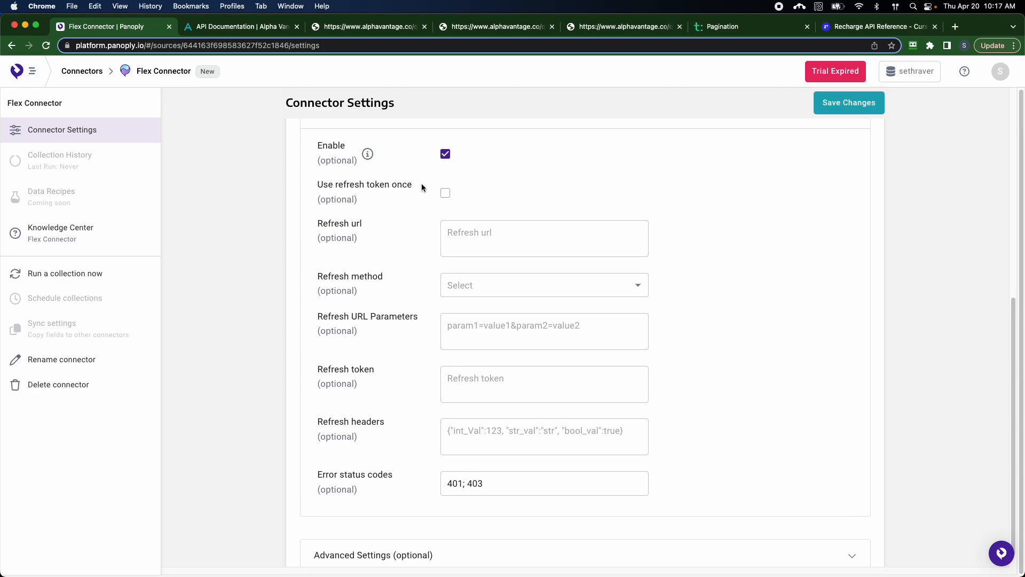
left_click(445, 155)
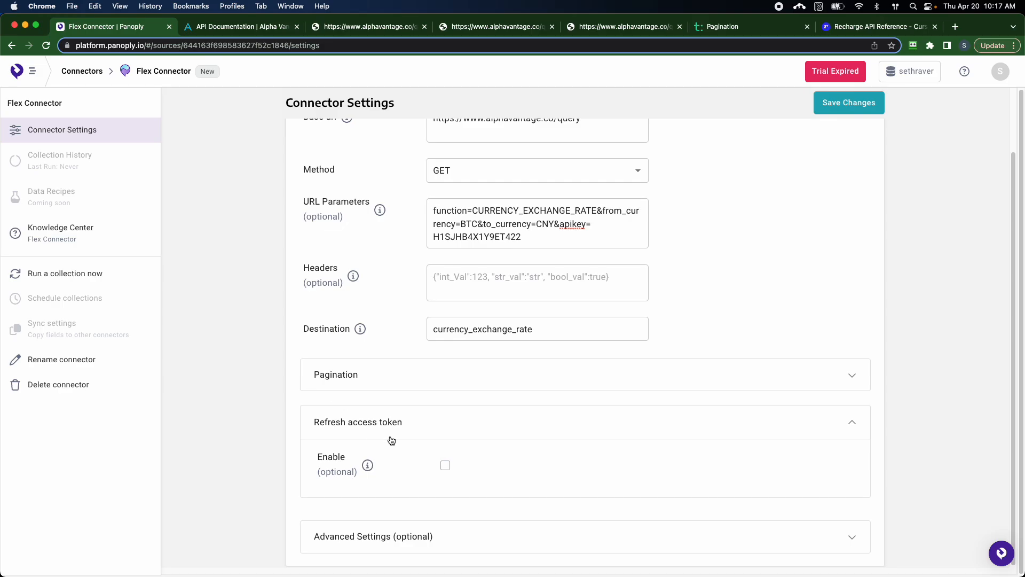
left_click(852, 425)
Expand the connector's advanced settings and scroll down to the Data key field.
left_click(473, 494)
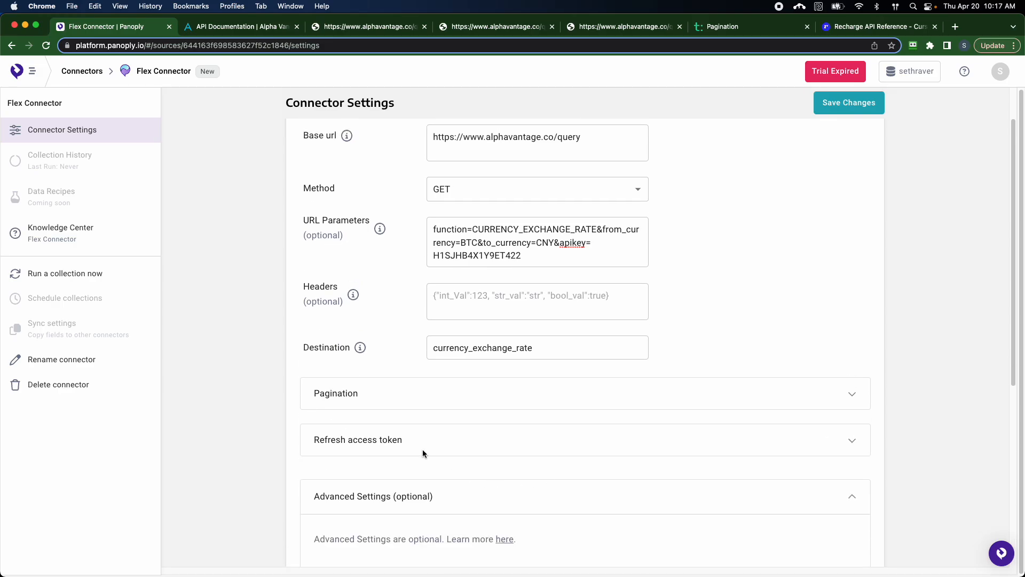
scroll(321, 378, "down", 3)
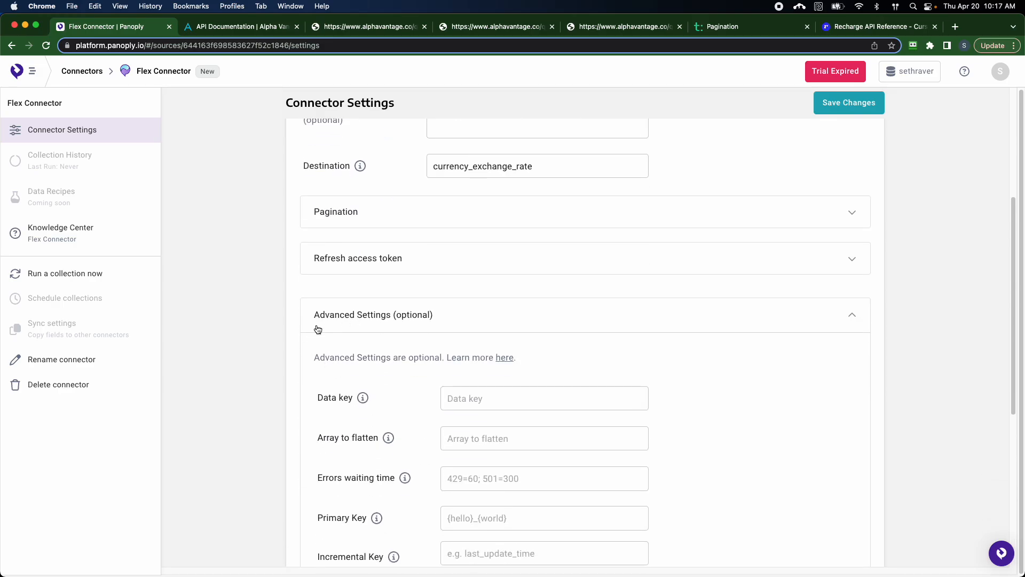
scroll(299, 338, "down", 3)
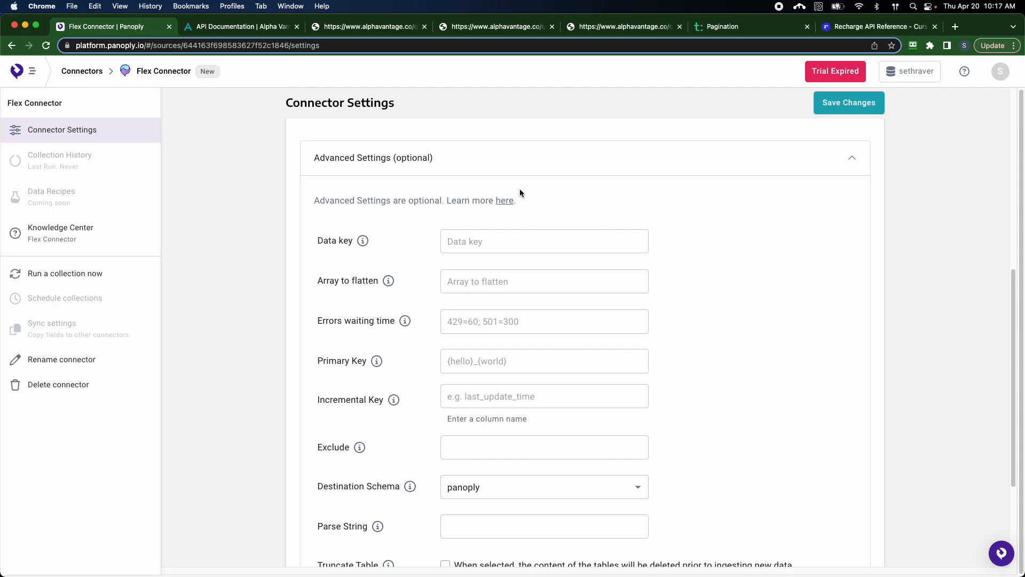
Copy the 'Realtime Currency Exchange Rate' key from the JSON response into the Data key field.
left_click(374, 26)
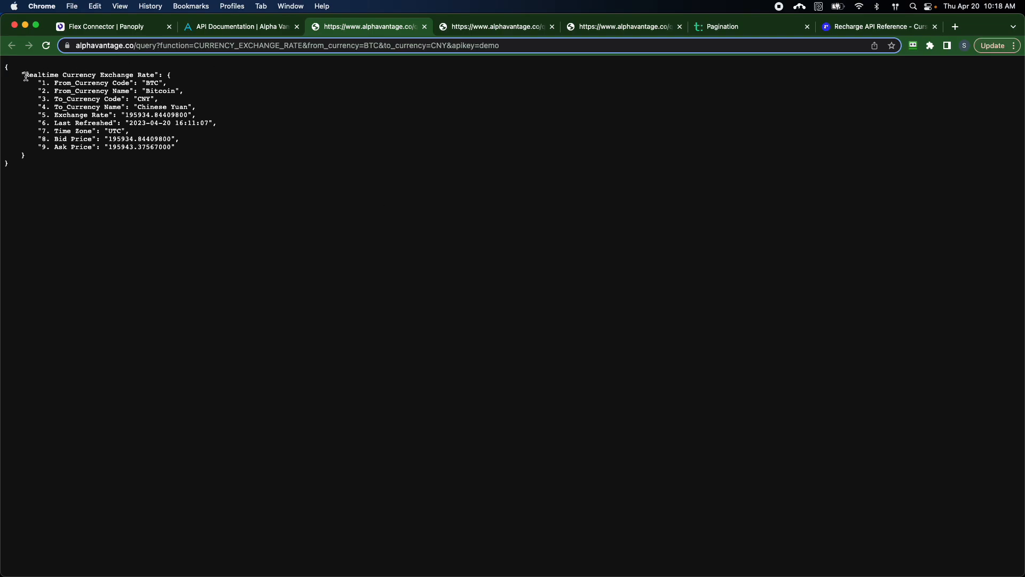
left_click_drag(25, 76, 151, 73)
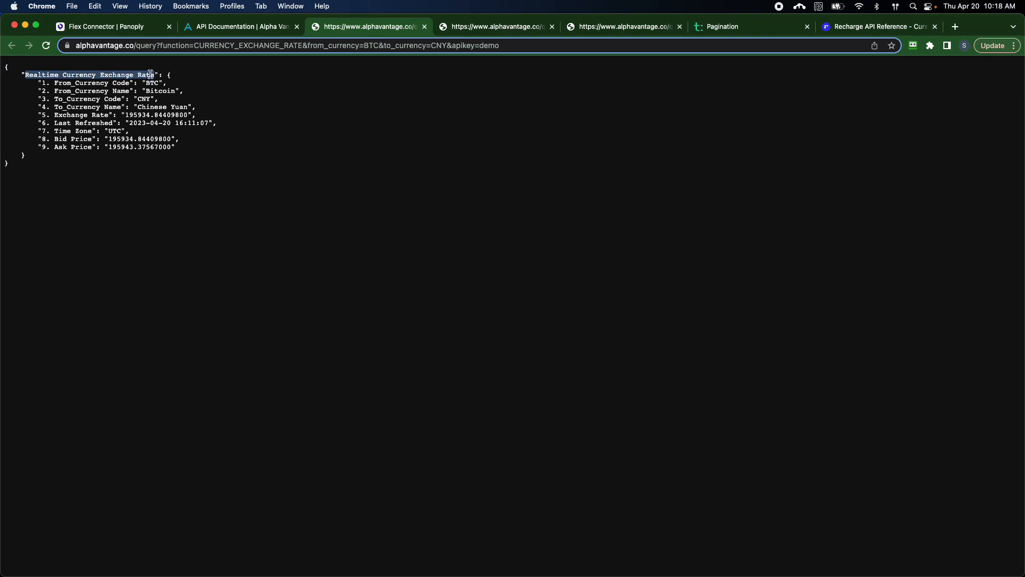
key("super+c")
left_click(94, 27)
left_click(474, 241)
key("super+v")
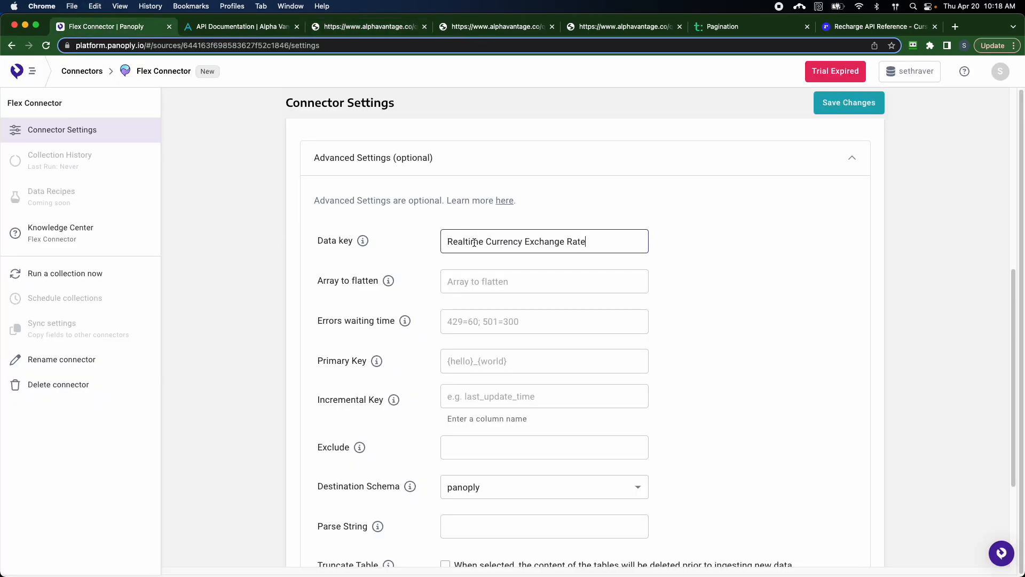
key("Return")
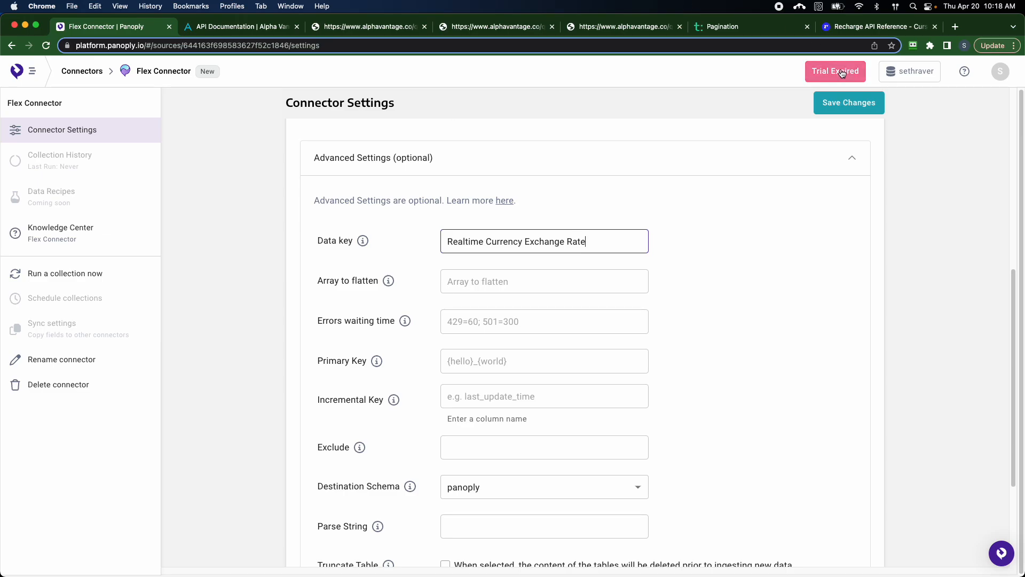
Save the connector changes, run Collect Data, and go to the Knowledge Center.
left_click(847, 103)
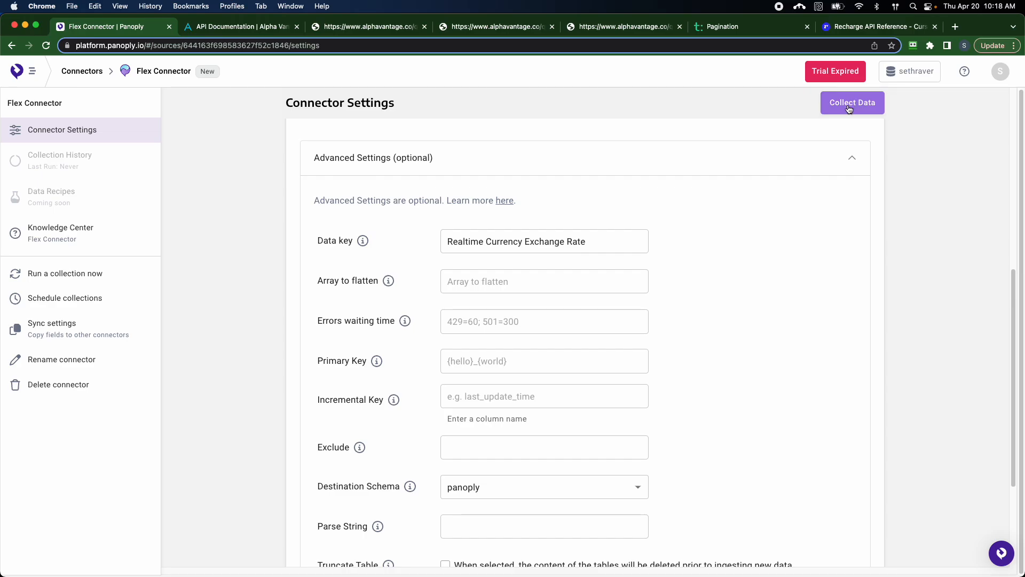
left_click(849, 107)
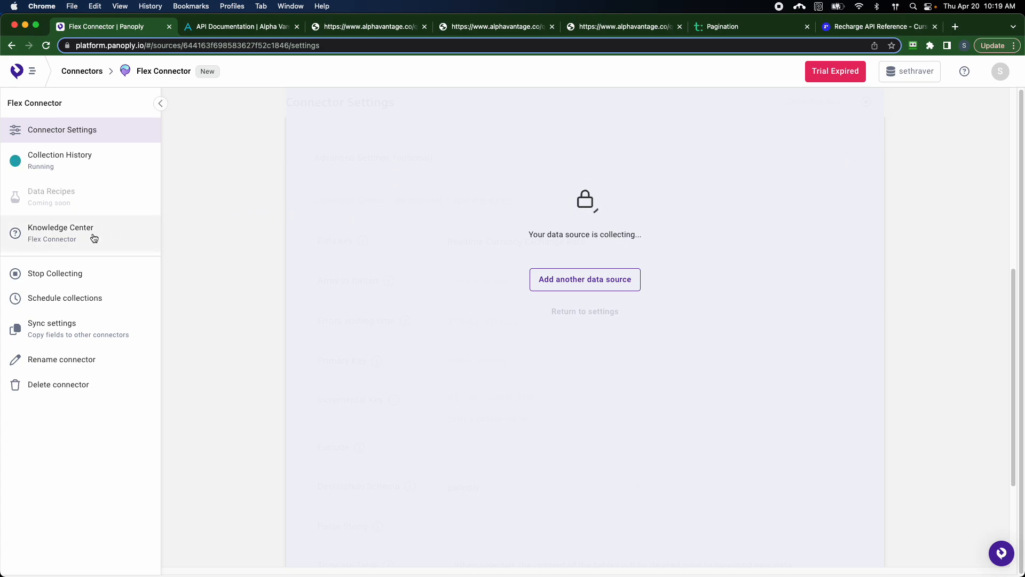
left_click(72, 243)
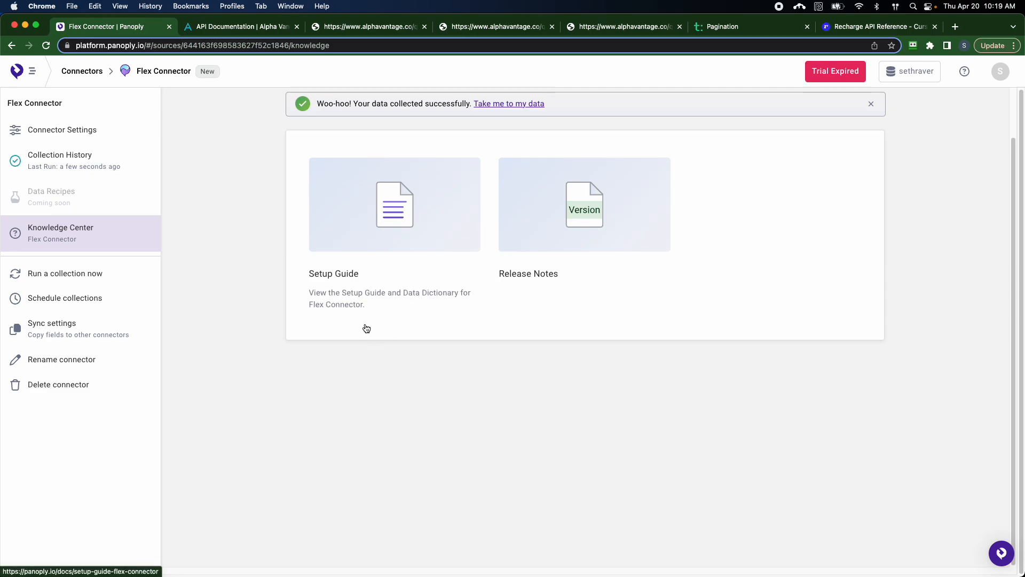
Cancel the Schedule collections, Rename connector and Sync settings dialogs, then view Collection History.
left_click(80, 297)
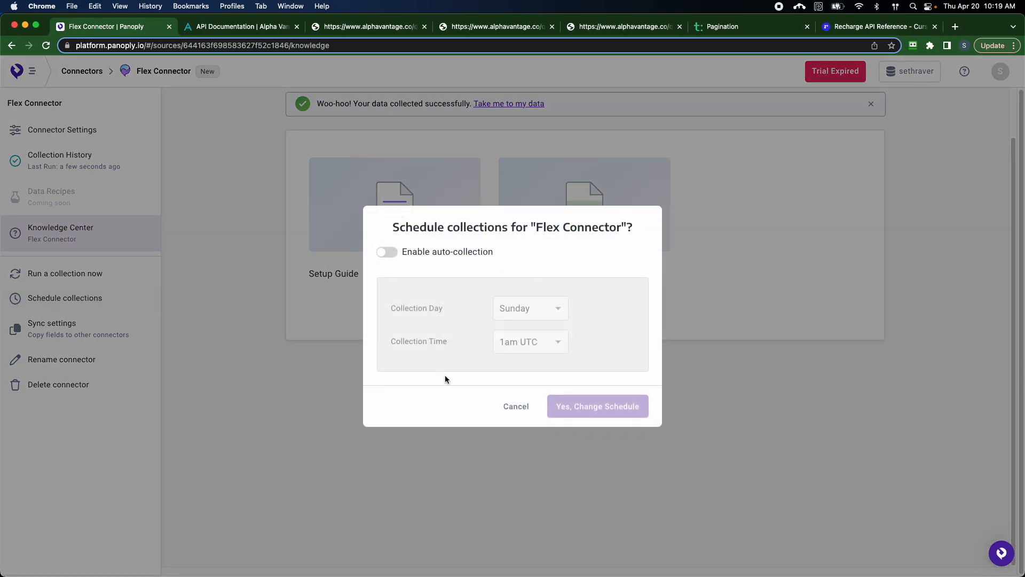
left_click(516, 407)
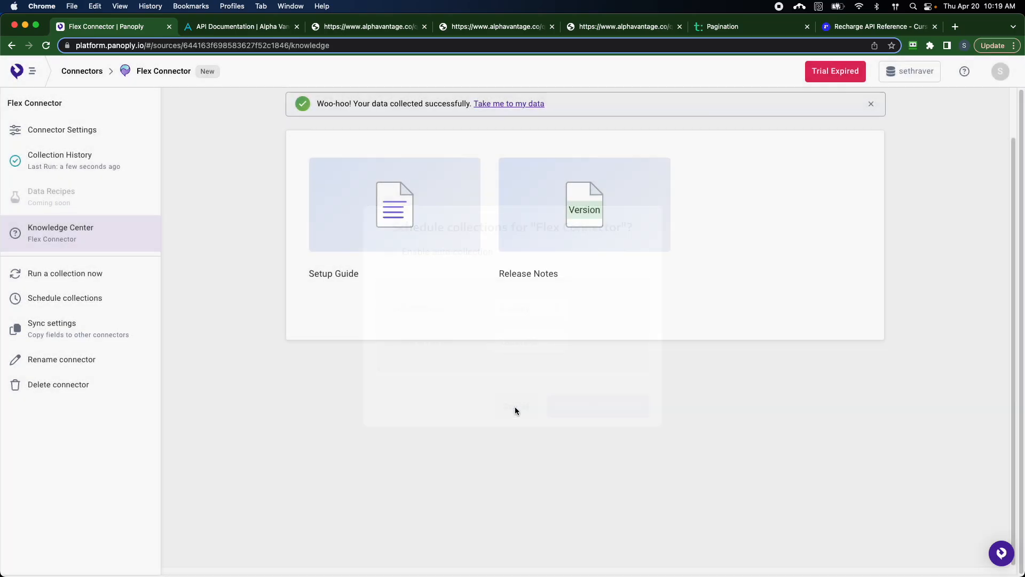
left_click(101, 361)
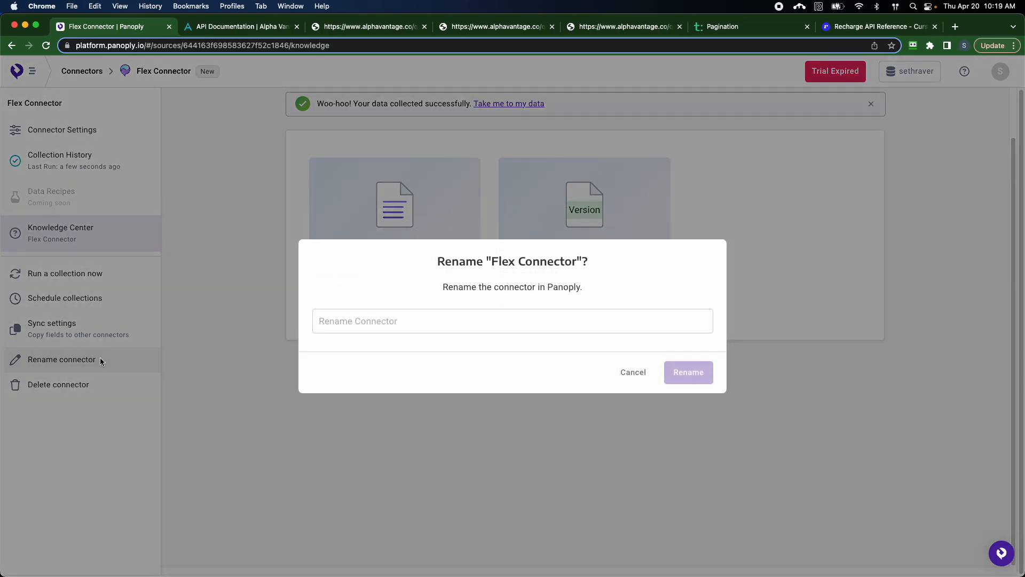
left_click(633, 373)
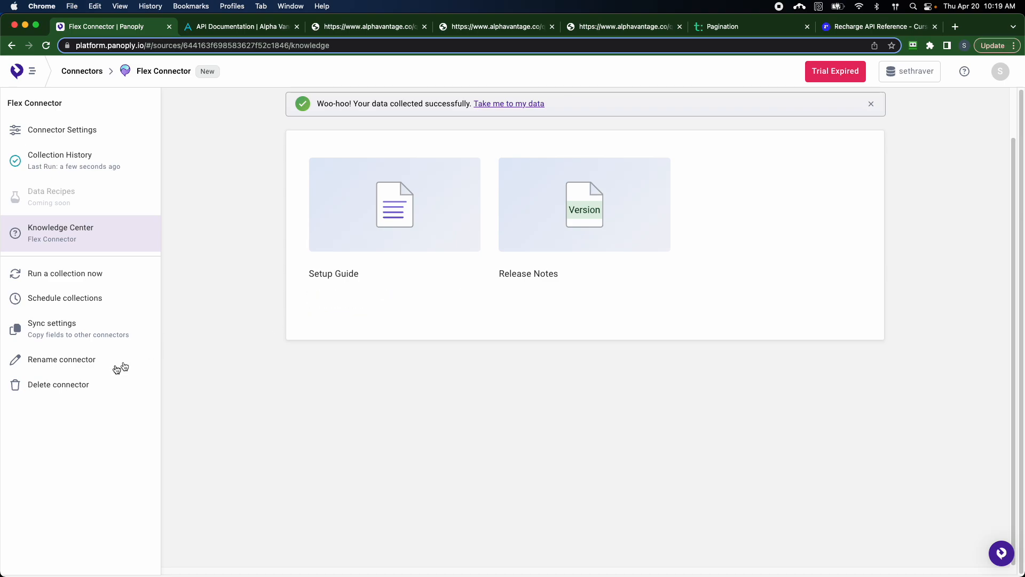
left_click(60, 332)
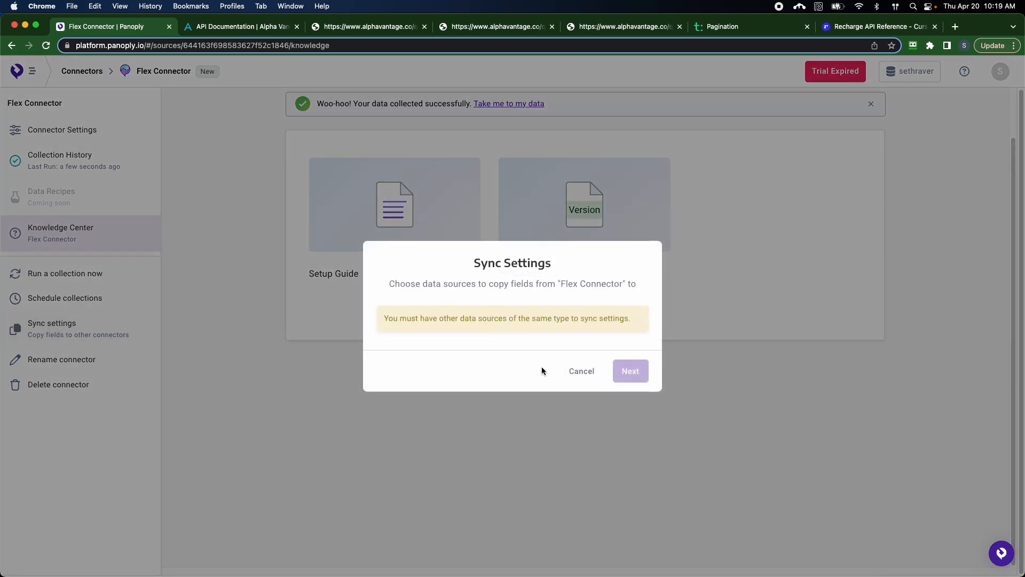
left_click(582, 372)
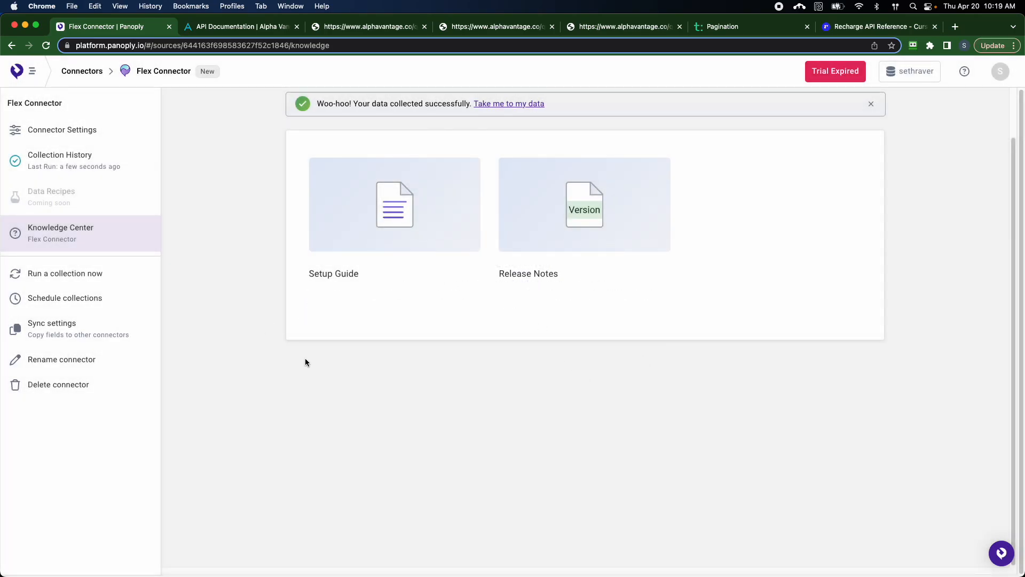
left_click(73, 163)
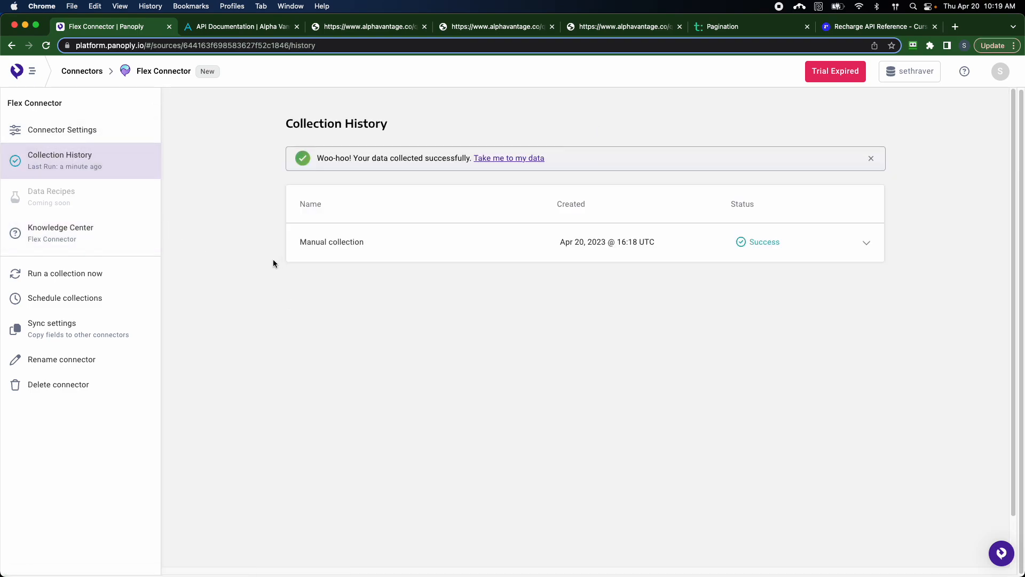
Open the currency_exchange_rate table from the Tables list.
mouse_move(32, 71)
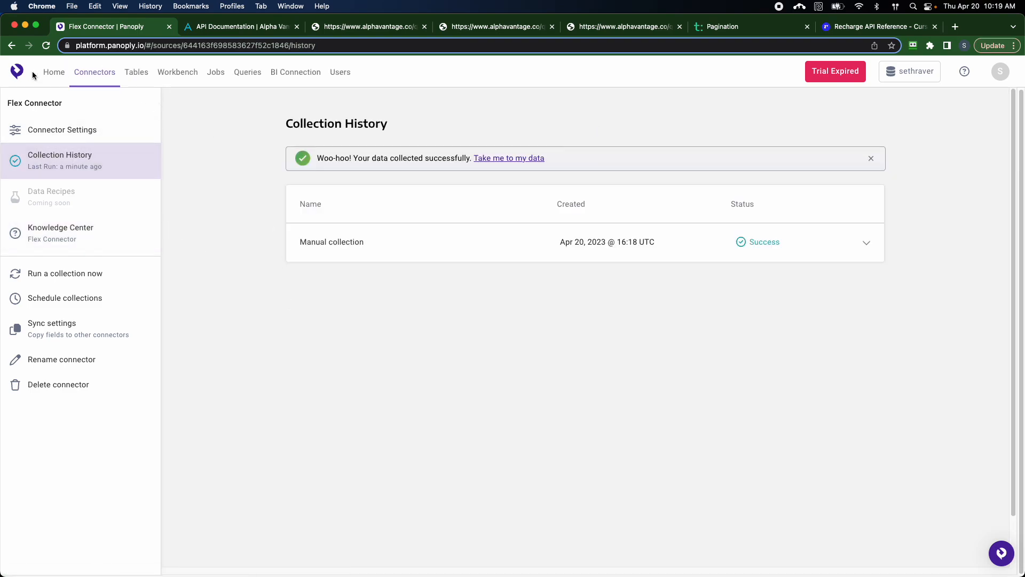
left_click(137, 74)
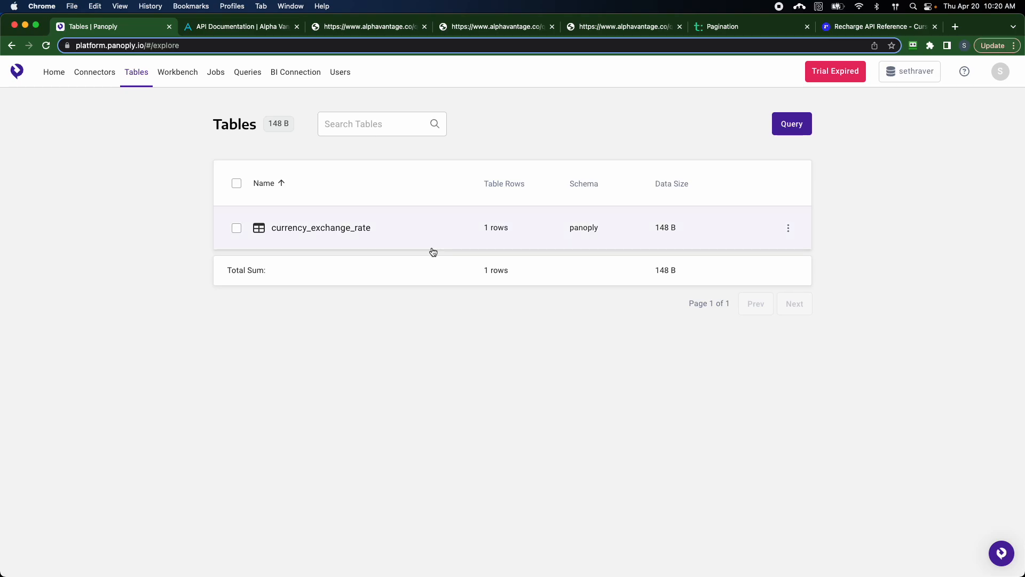
left_click(415, 231)
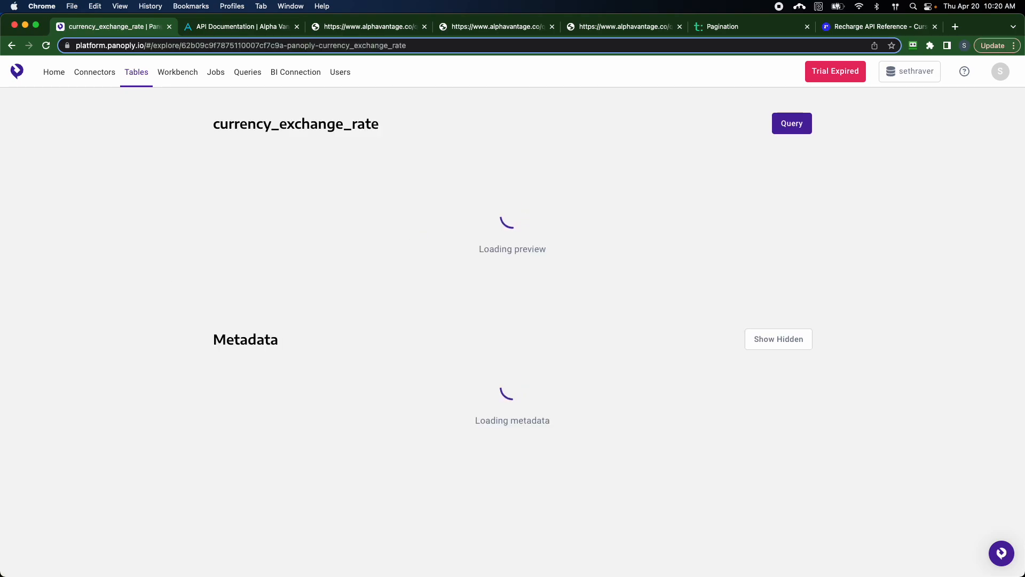